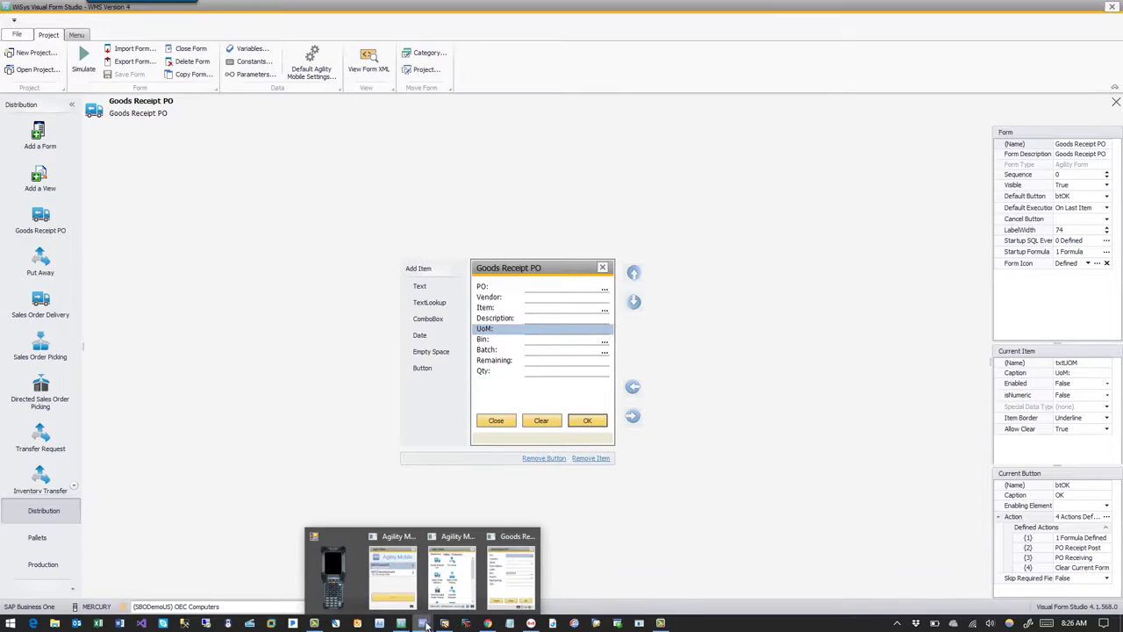
Step: Switch to SAP Business One and open the latest purchase order to review its item and quantity, closing it when done
click(445, 623)
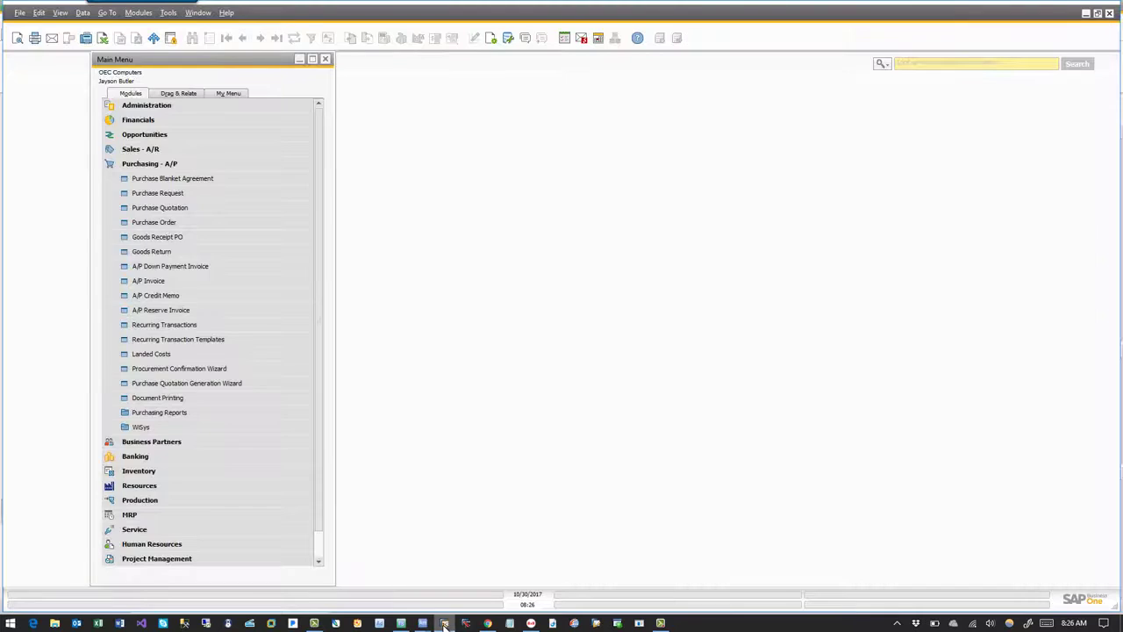
click(224, 225)
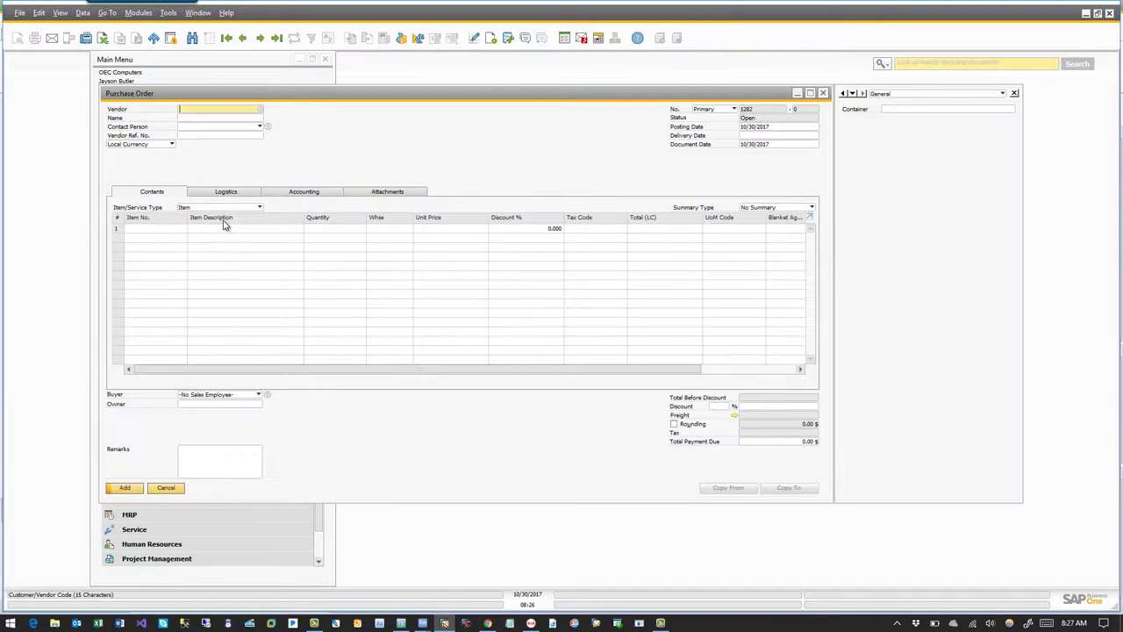
click(276, 39)
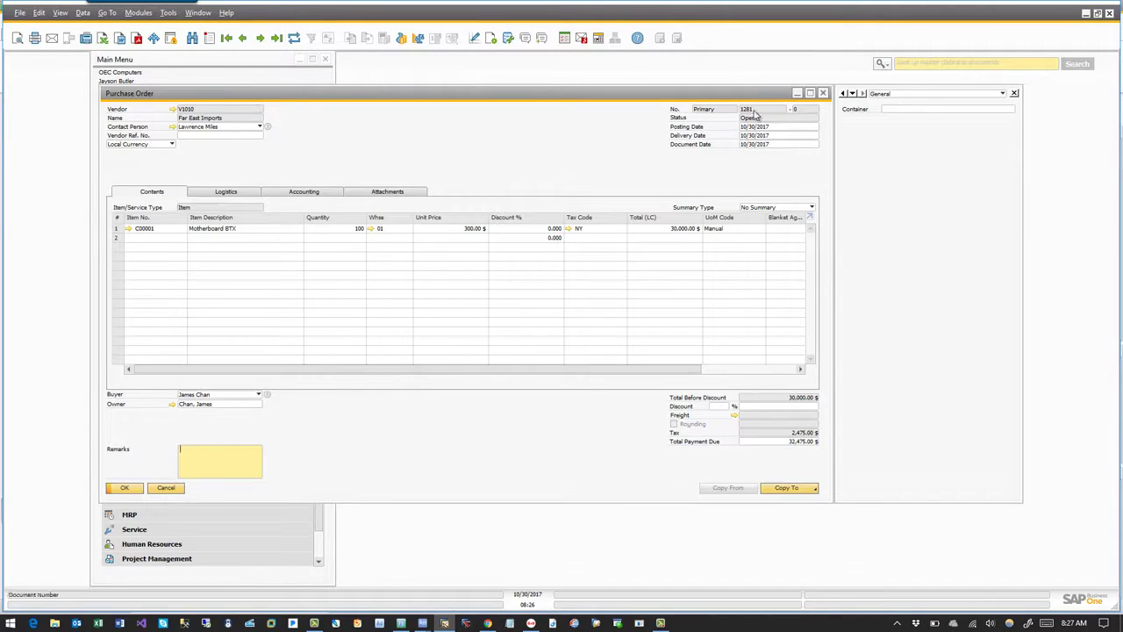
right_click(512, 166)
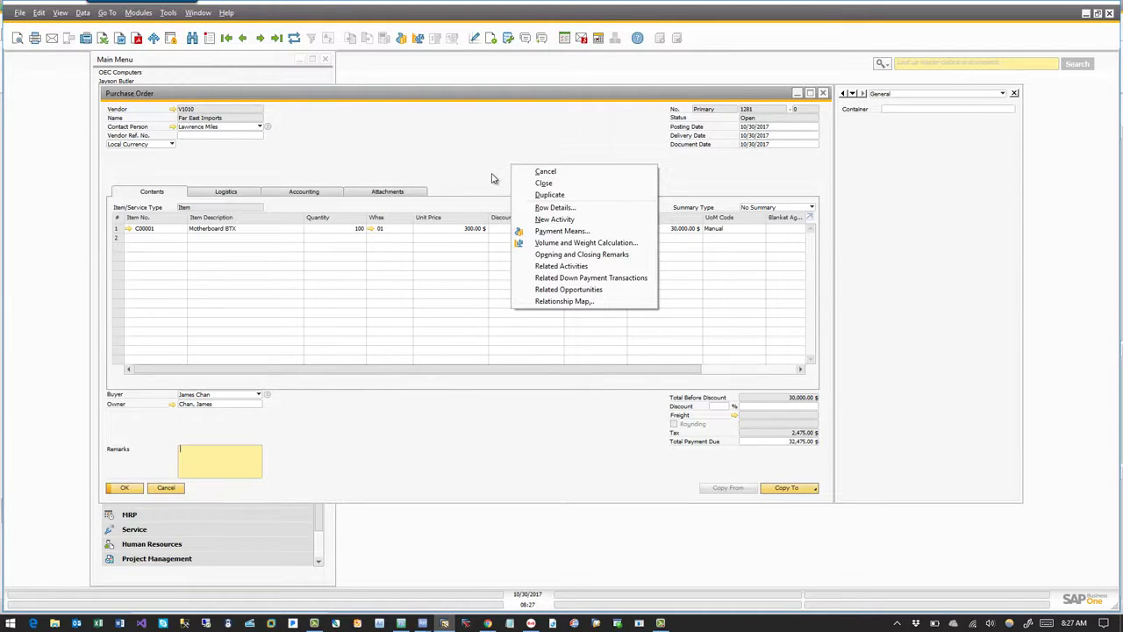
click(491, 179)
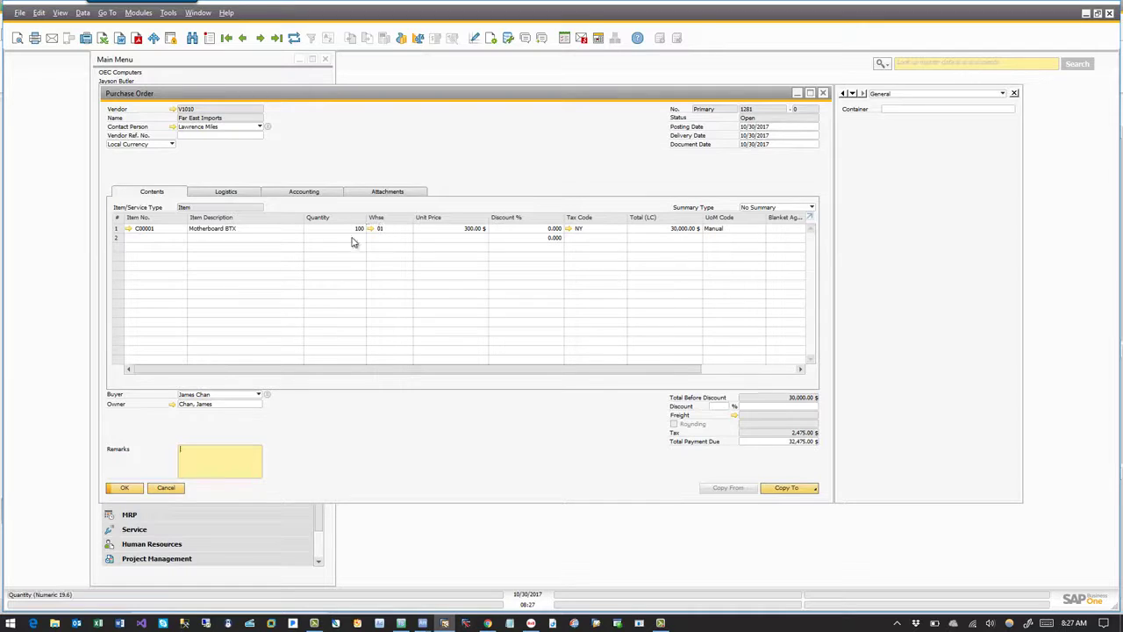
click(167, 487)
Step: Switch to the handheld simulator and receive 10 of item C00001 against that purchase order on the Goods Receipt PO form
key(alt+Tab)
key(alt+Tab)
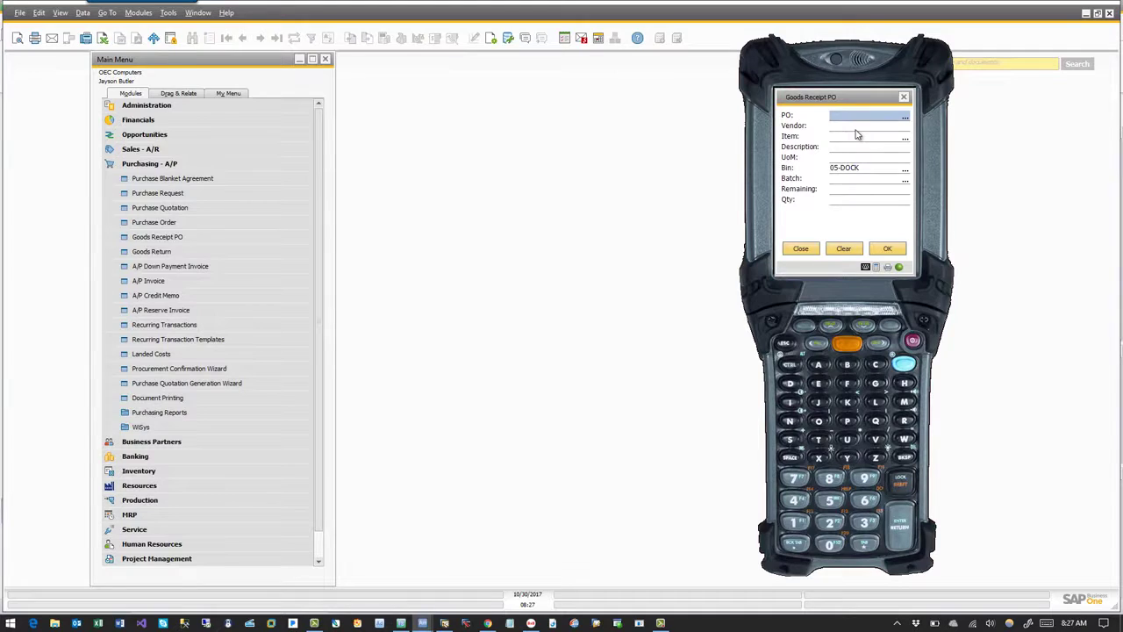
text(1281)
key(Return)
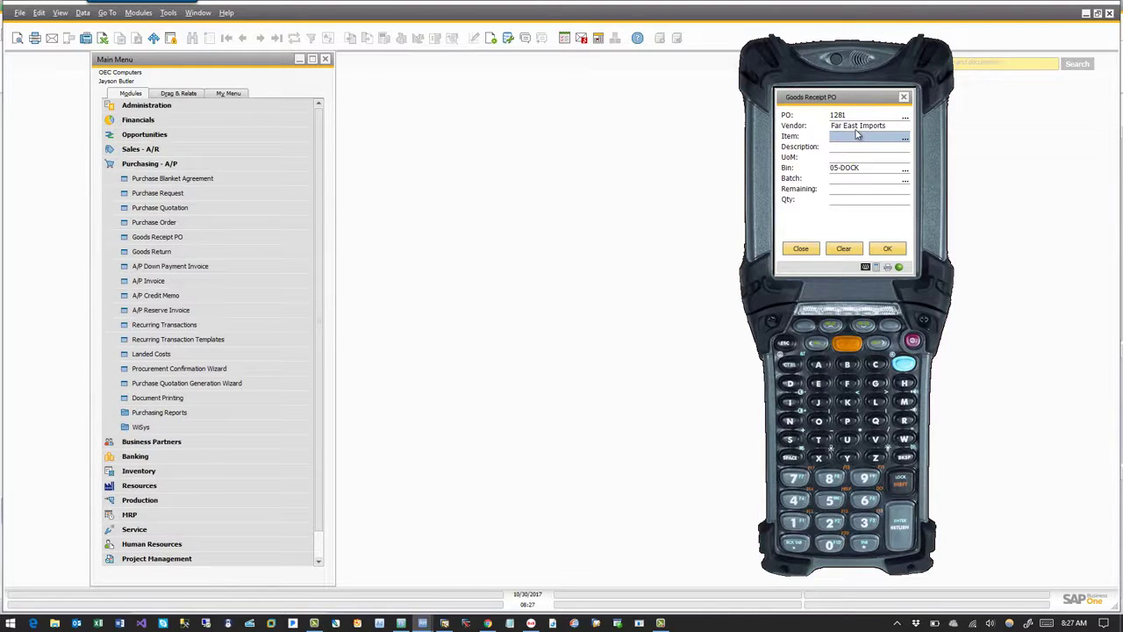
text(C00001)
key(Return)
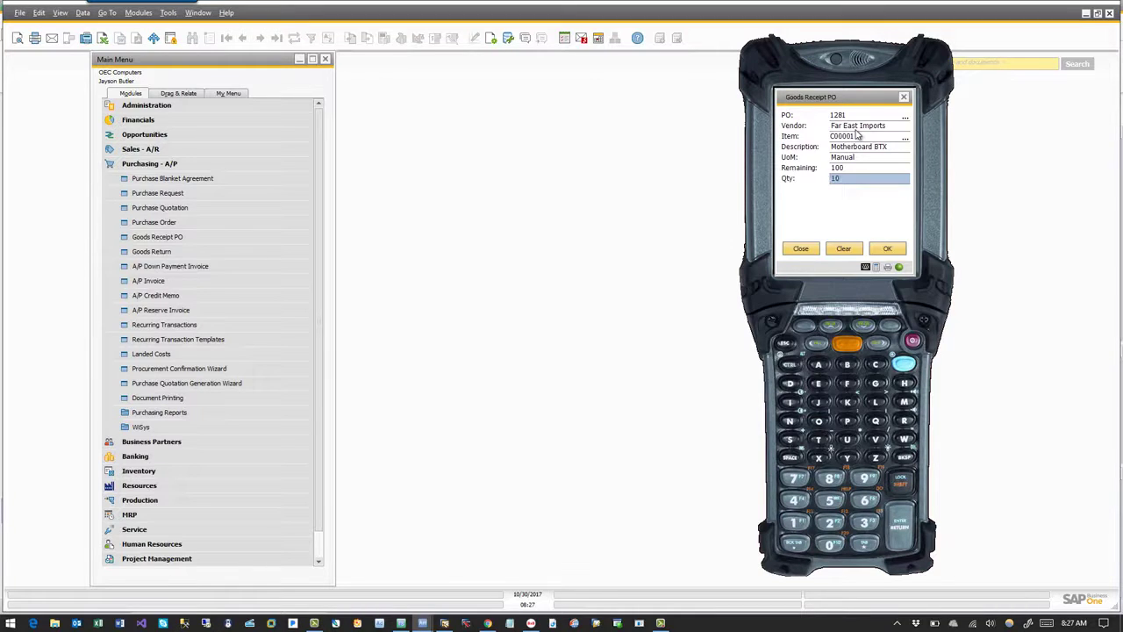
key(Return)
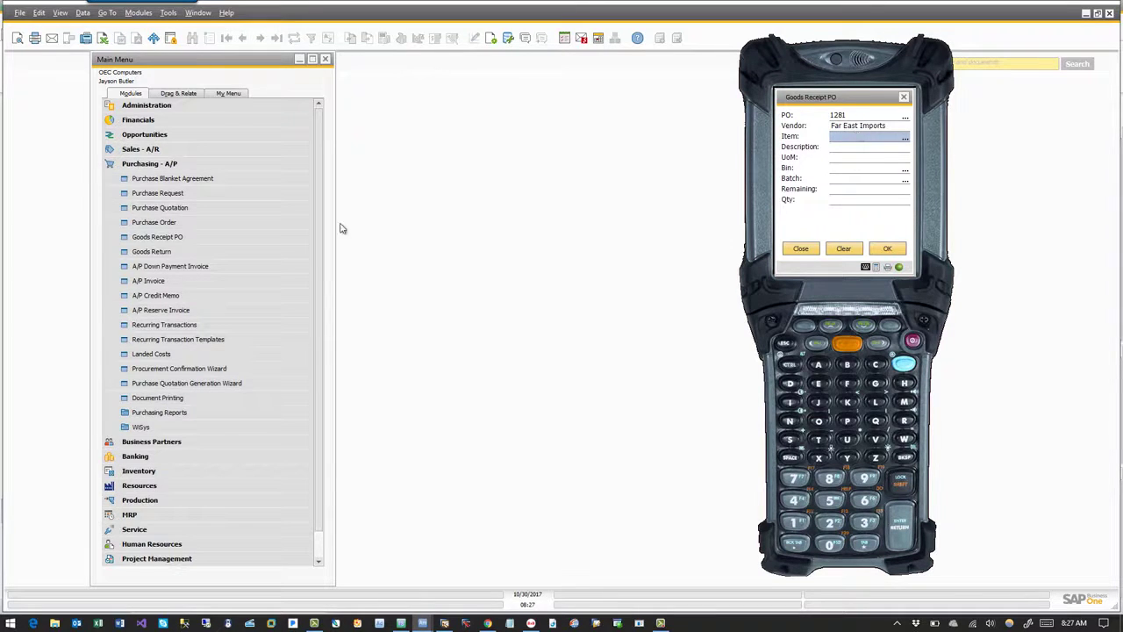
Step: Review the goods receipt linked to the latest SAP purchase order as its target document, closing both documents when done
click(224, 227)
click(224, 226)
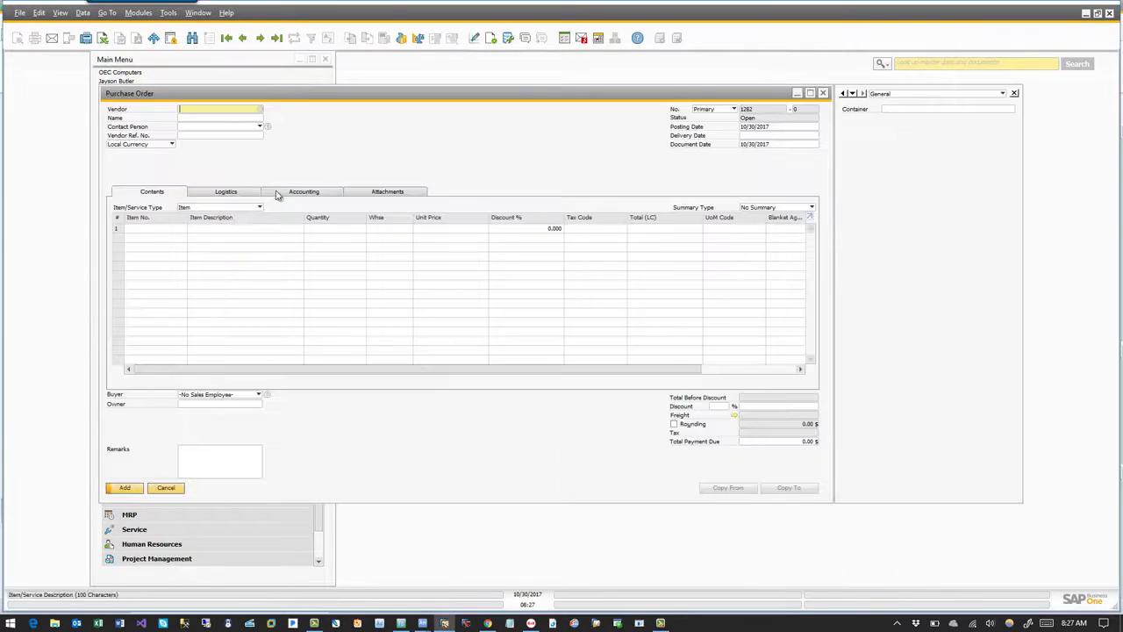
click(277, 40)
right_click(395, 142)
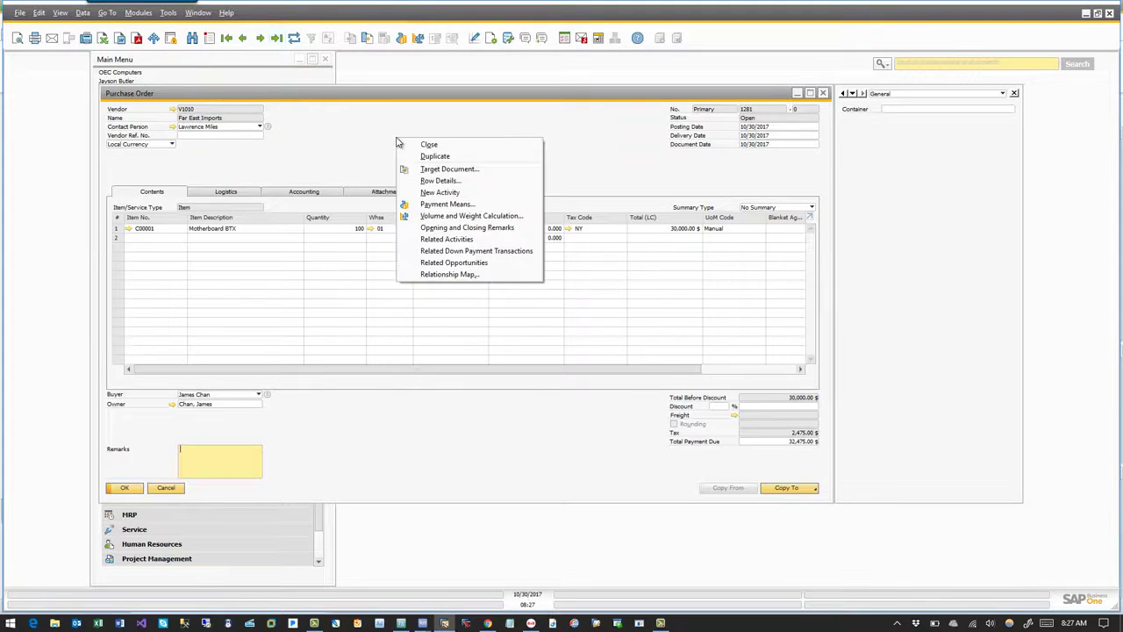
click(425, 169)
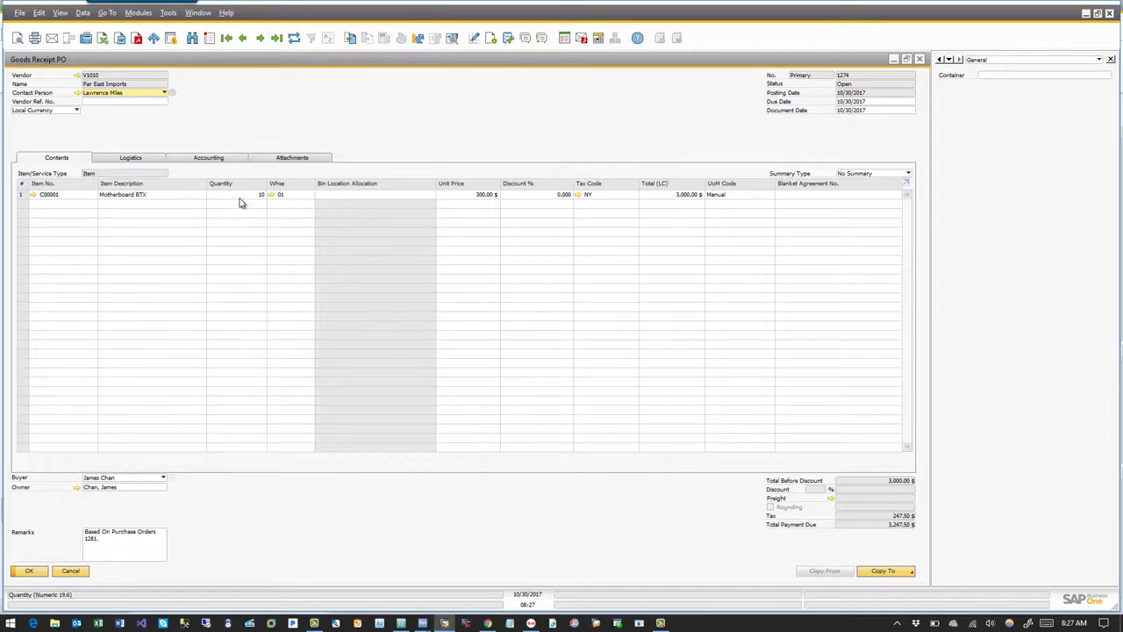
click(72, 571)
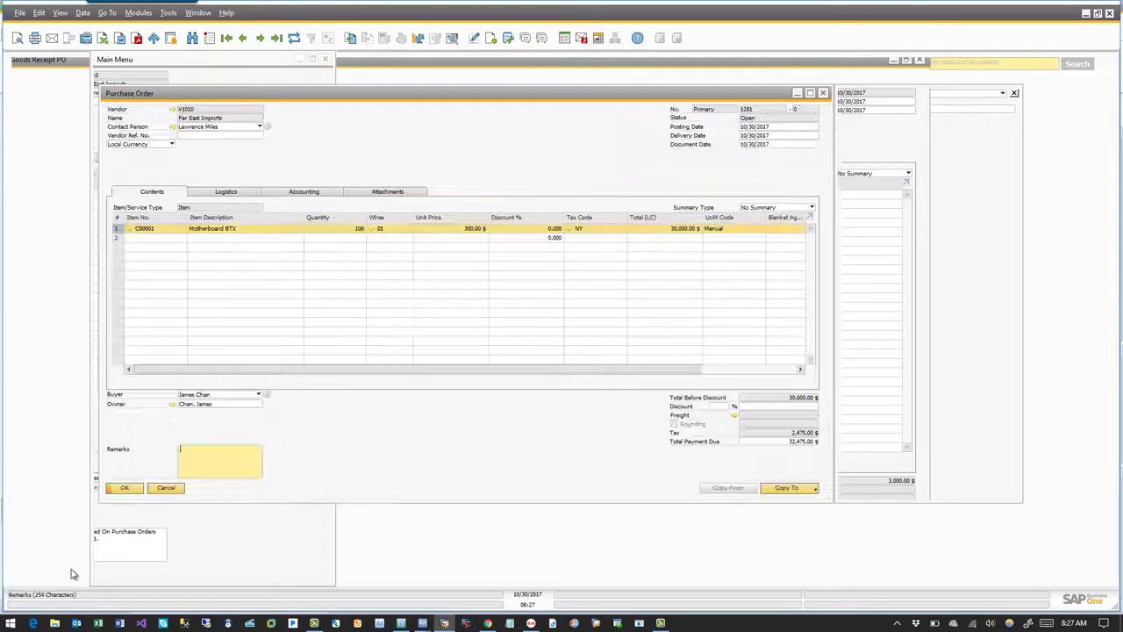
click(165, 492)
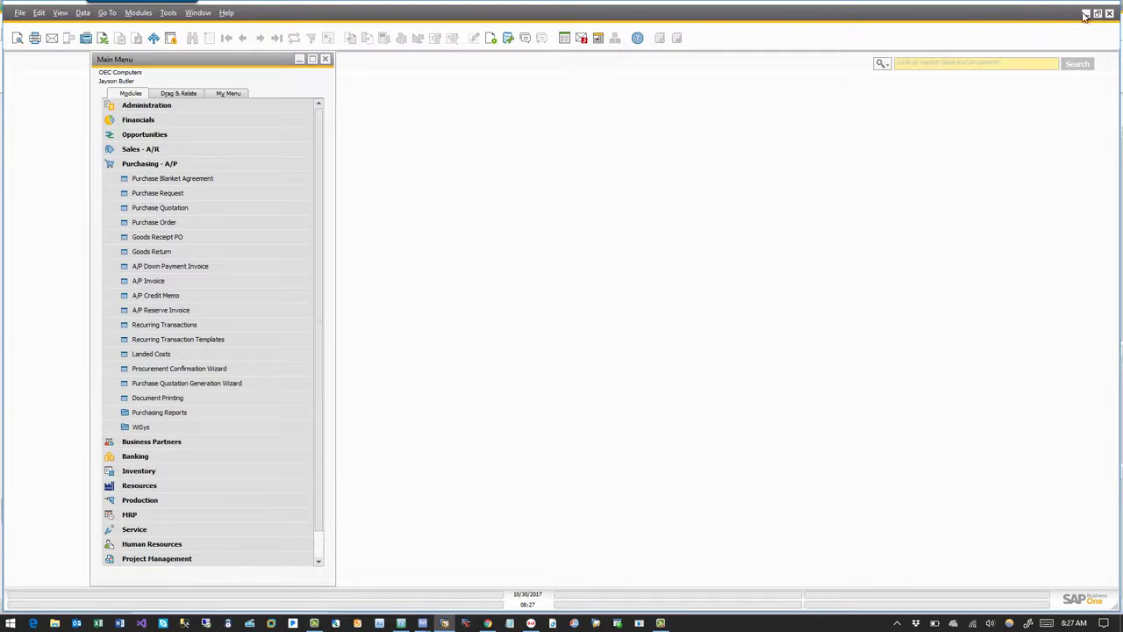
Step: Return to Visual Form Studio and add a TextLookup item to the Goods Receipt PO form directly above Qty
click(1086, 14)
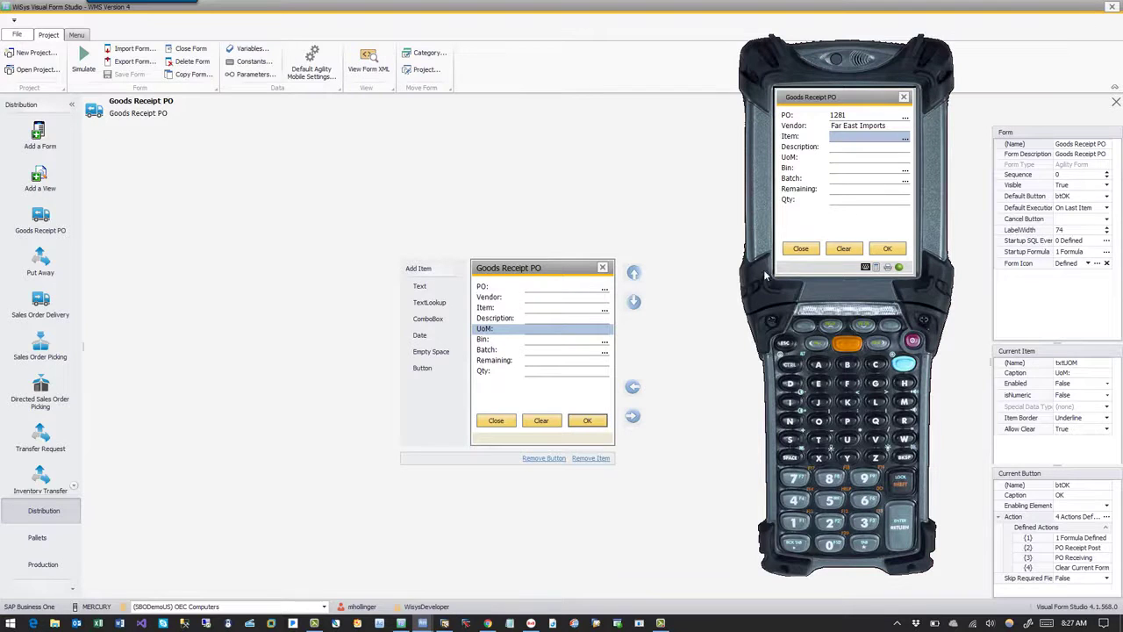
click(521, 337)
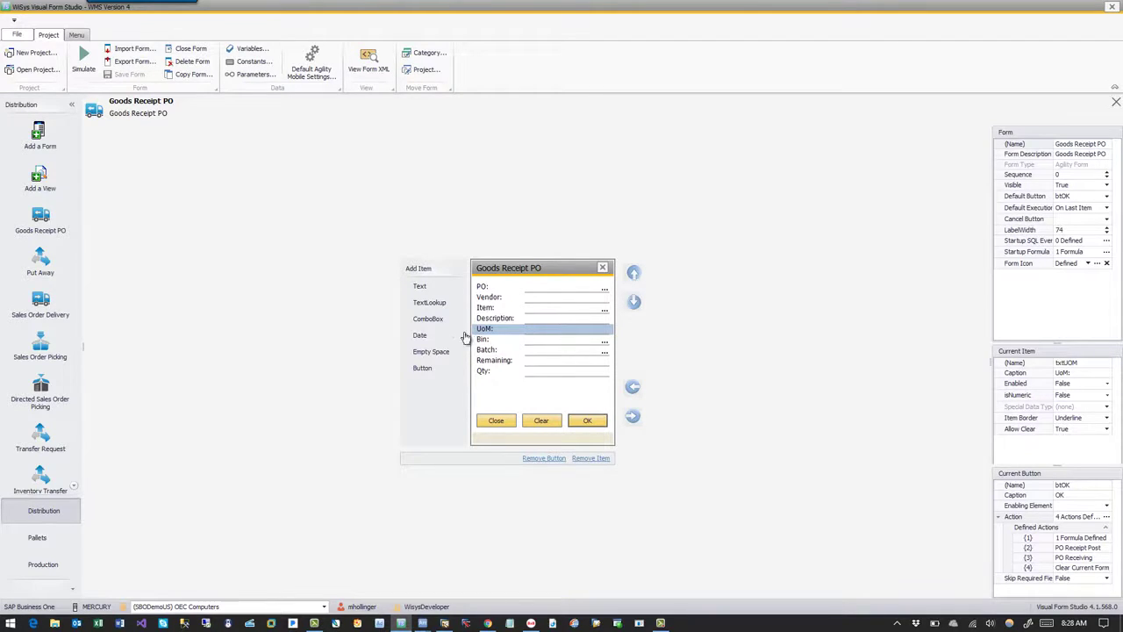
click(438, 305)
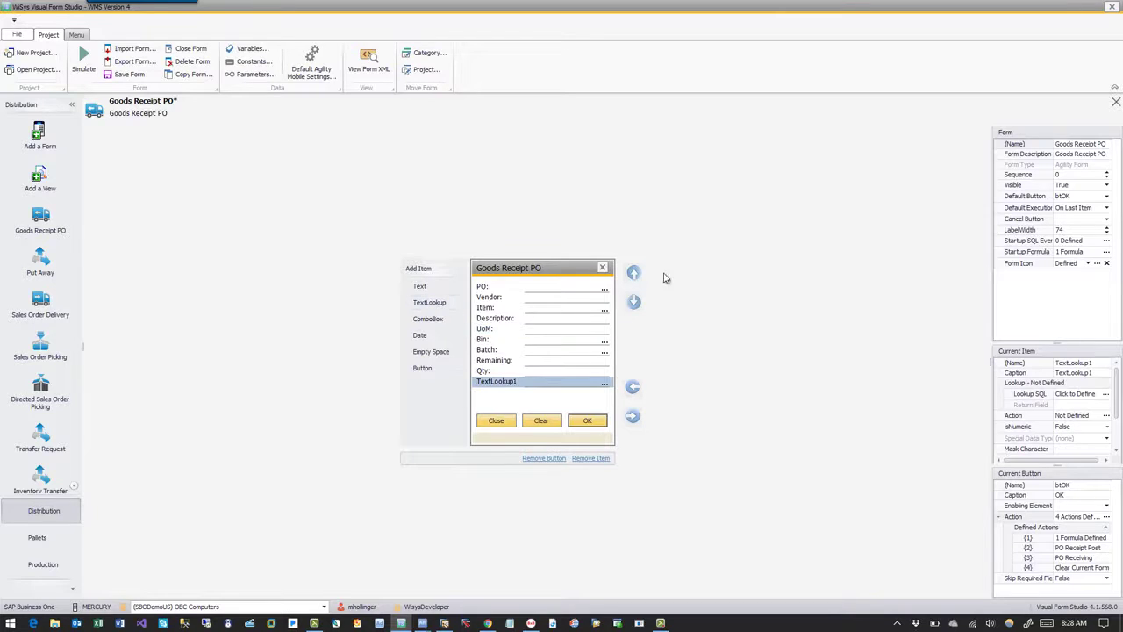
click(632, 274)
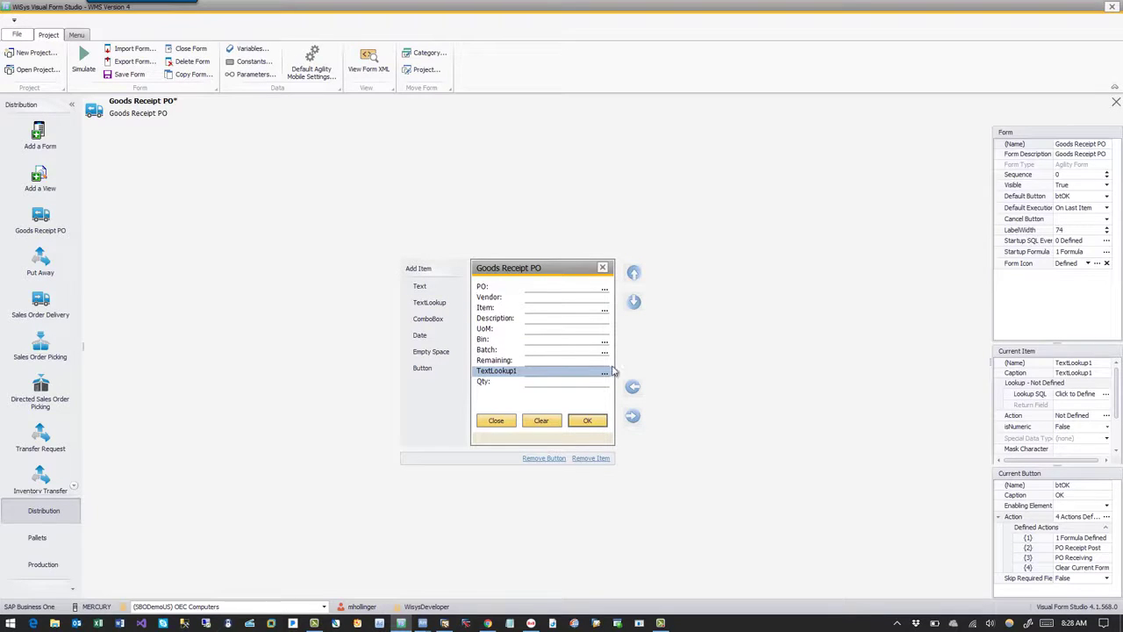
Step: Name the new lookup item txtProduction and set its caption to "Production:"
click(1072, 363)
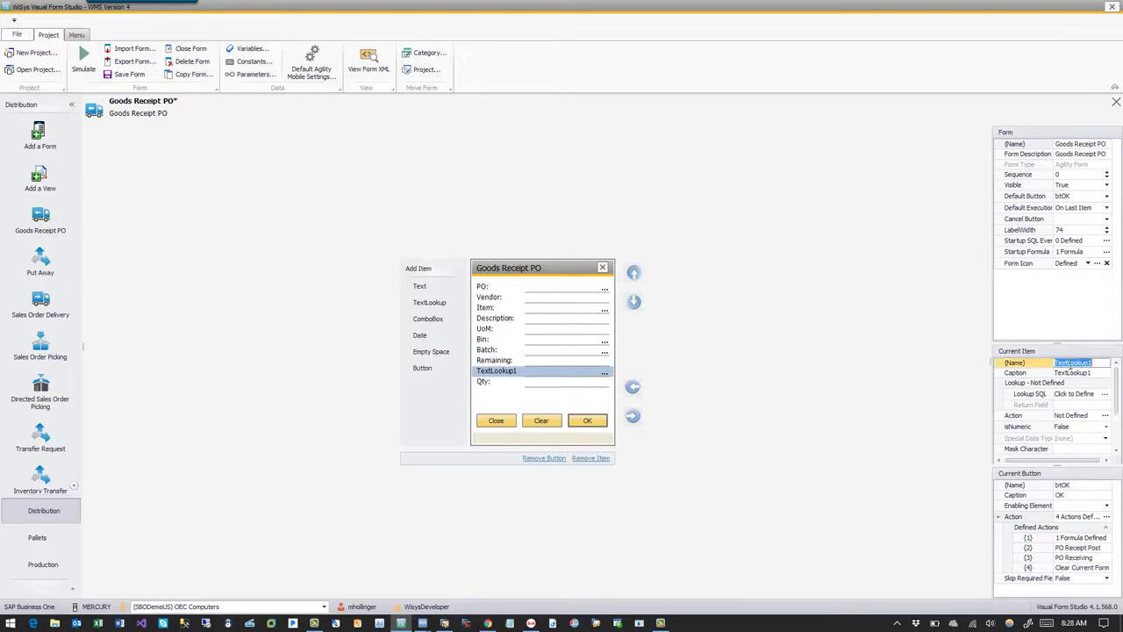
text(txtProduction)
click(1071, 372)
text(Produ)
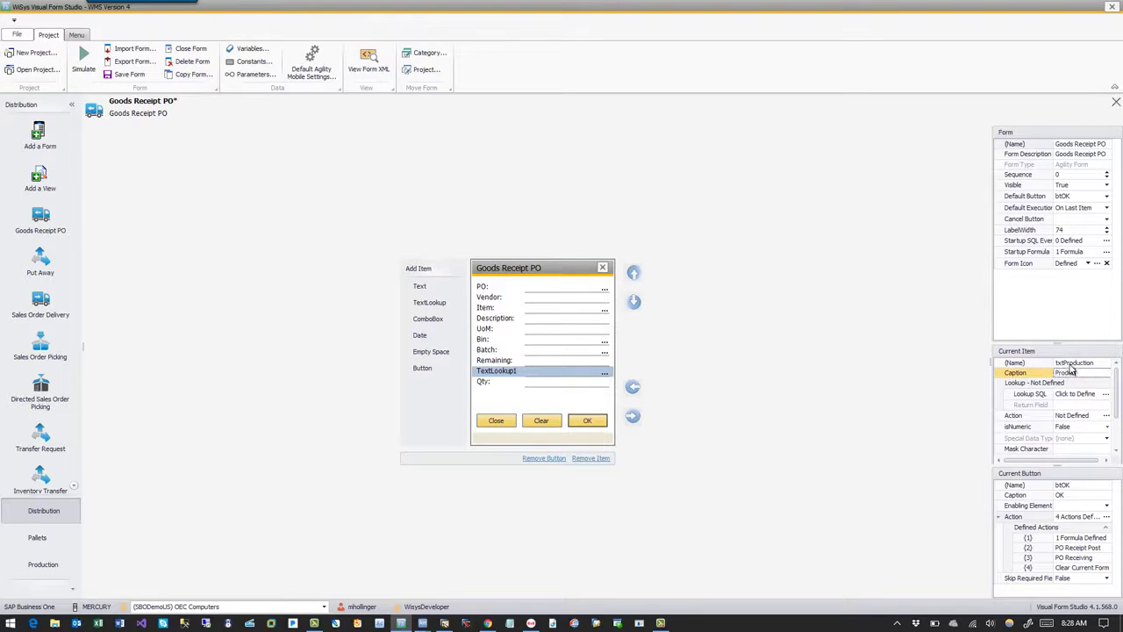
text(ction:)
key(Tab)
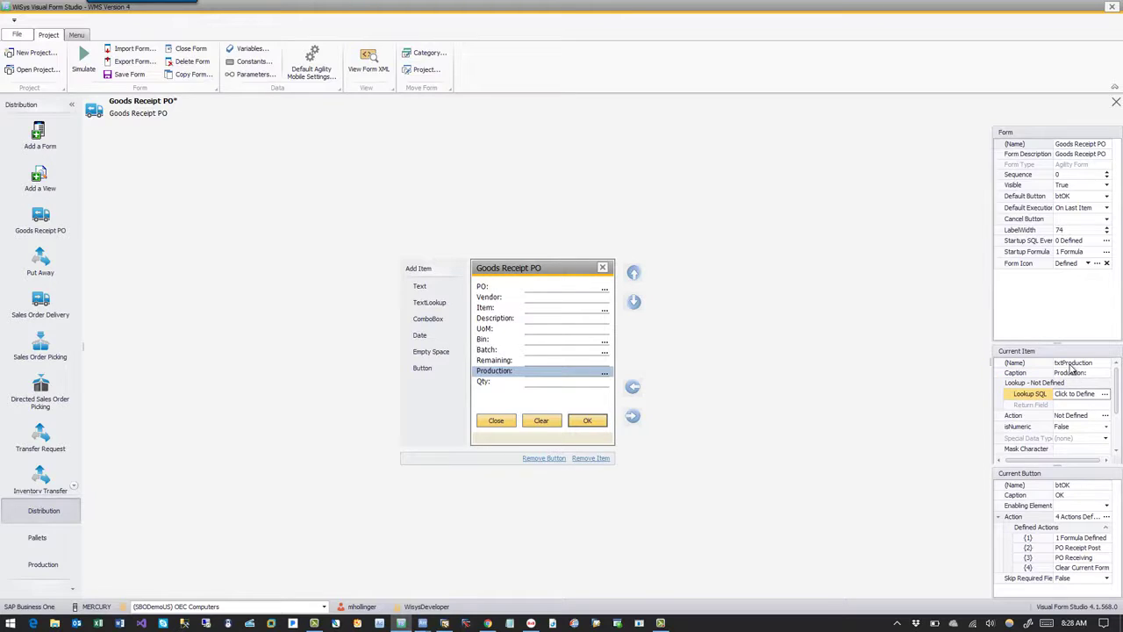
Step: Set the Production item's isNumeric property to True
click(1085, 430)
click(1082, 429)
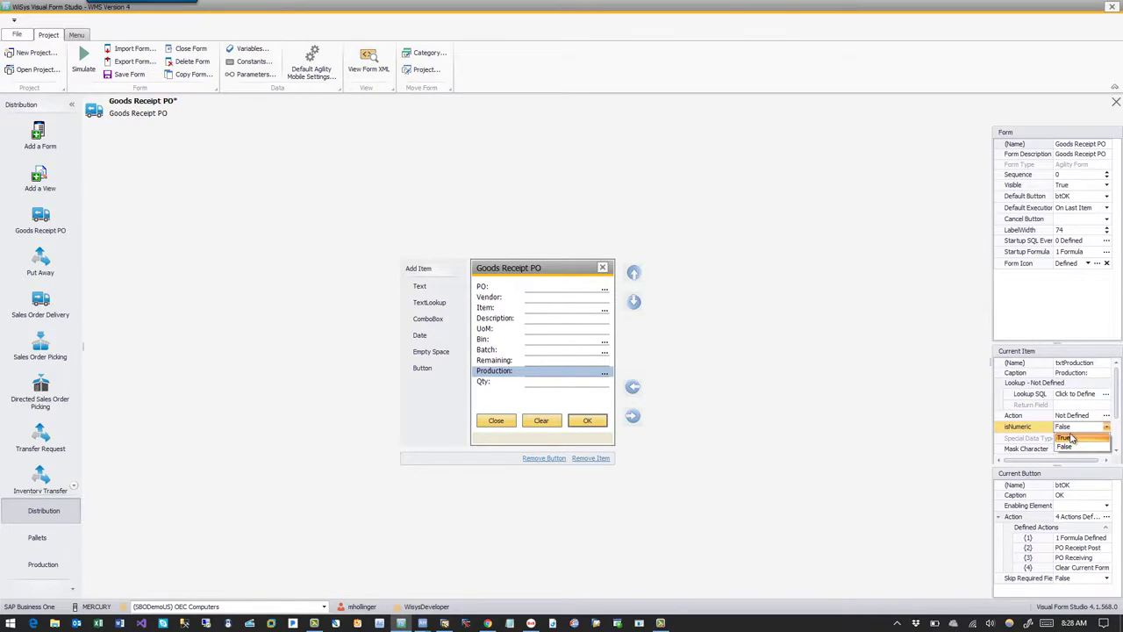
click(1072, 438)
click(543, 361)
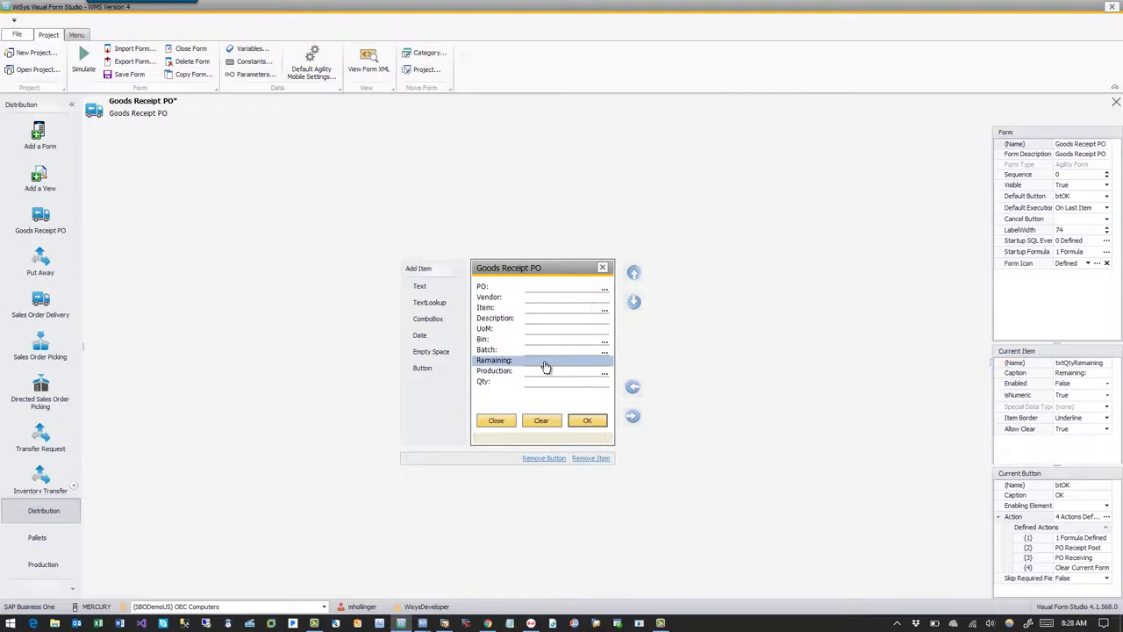
click(537, 372)
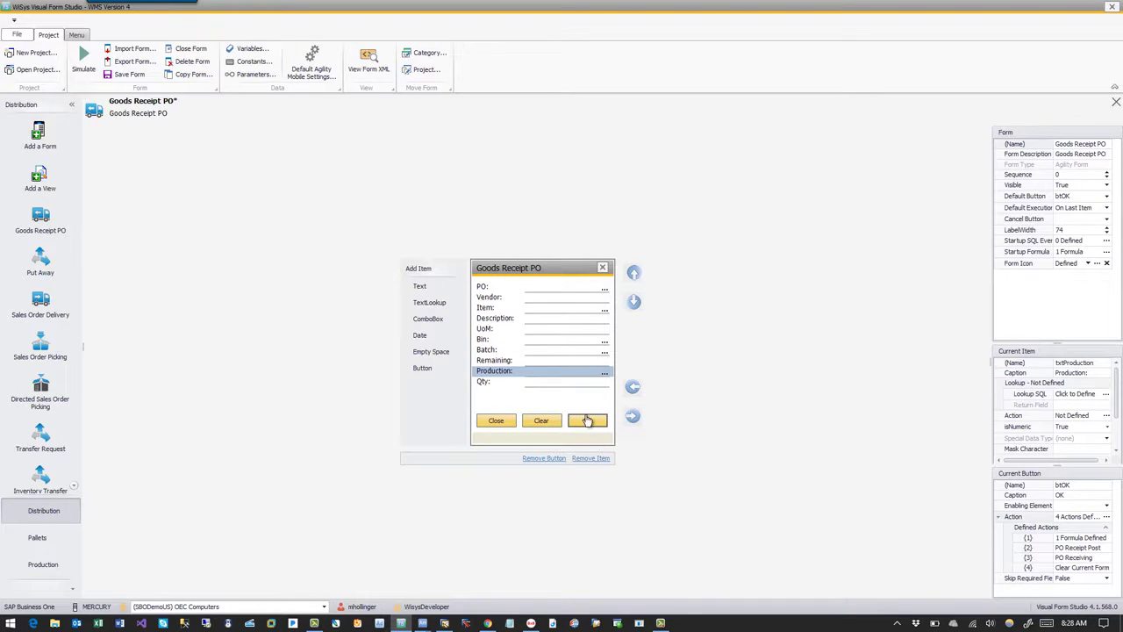
Step: Open the OK button's actions and examine the parameter mapping of its PO Receipt Post transaction without changing it
click(1106, 518)
click(1107, 518)
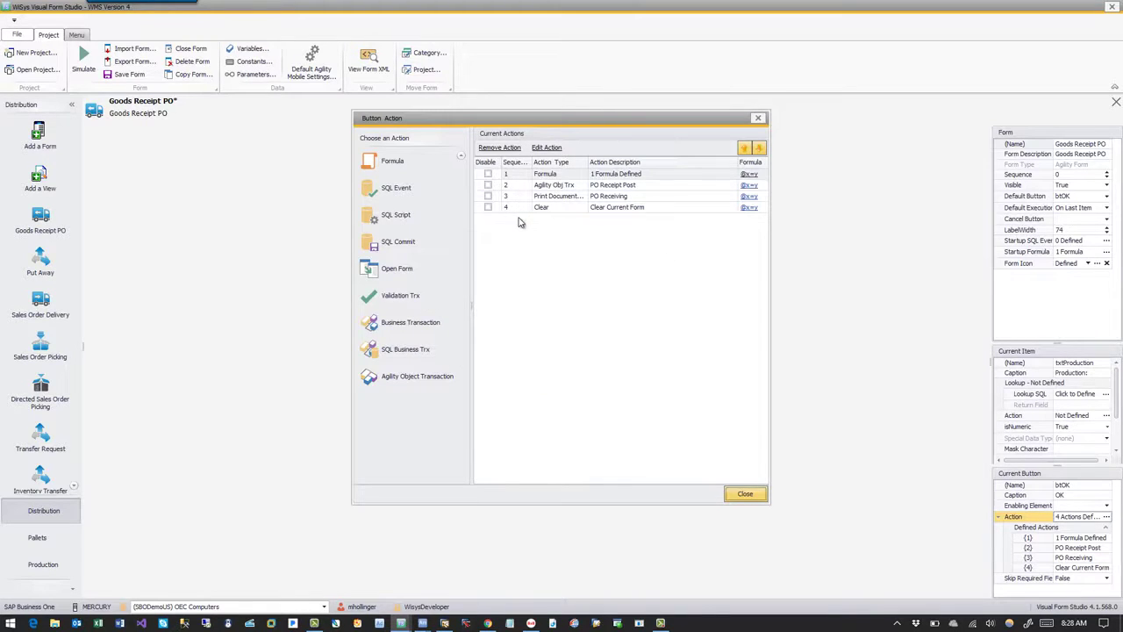
click(604, 188)
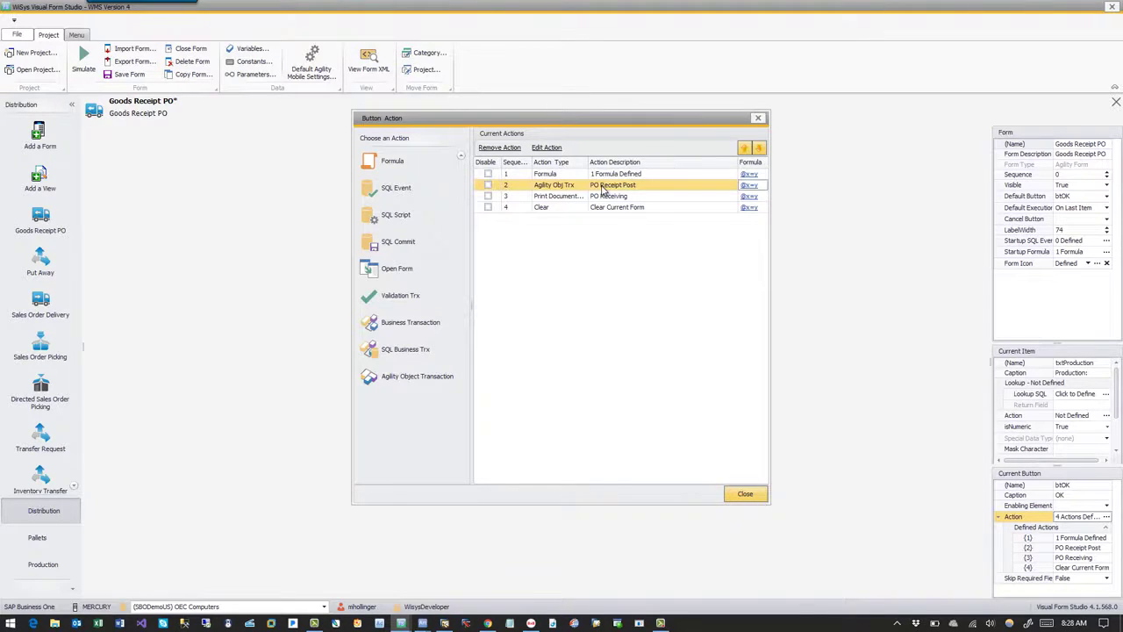
double_click(603, 188)
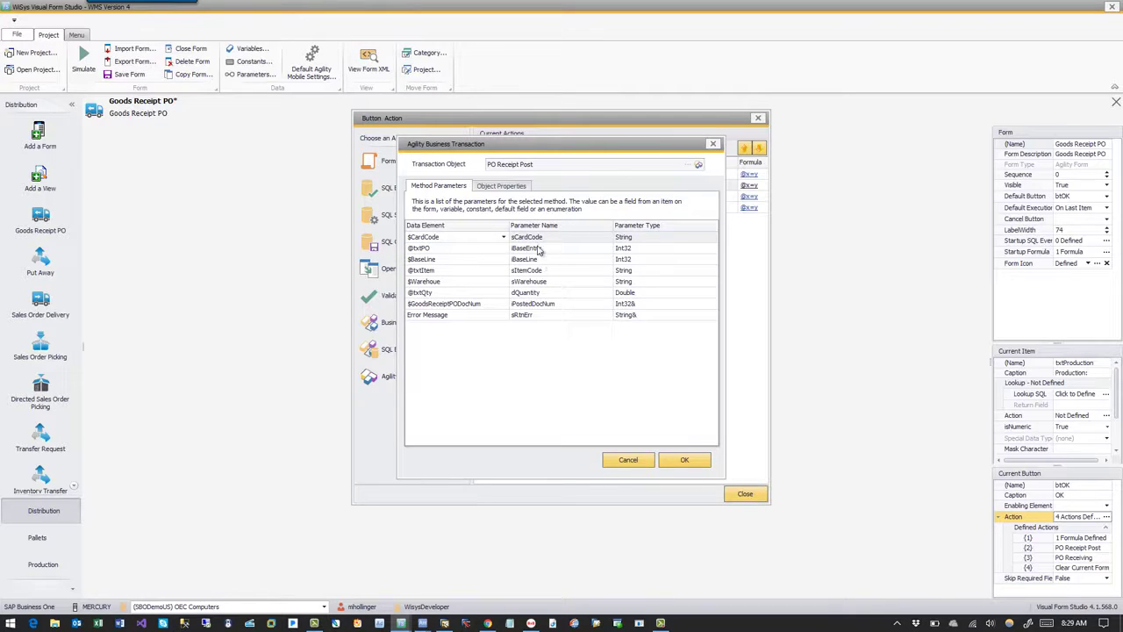
click(636, 462)
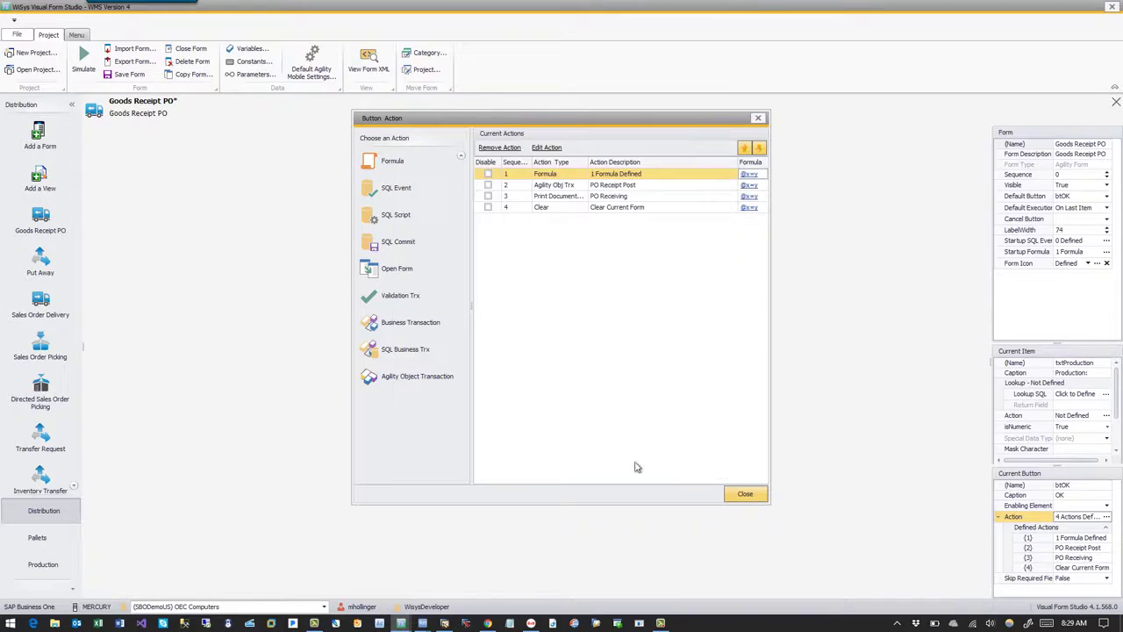
Step: Start a new Agility Object Transaction action for the OK button, with Production Issue Post as its transaction object
click(572, 200)
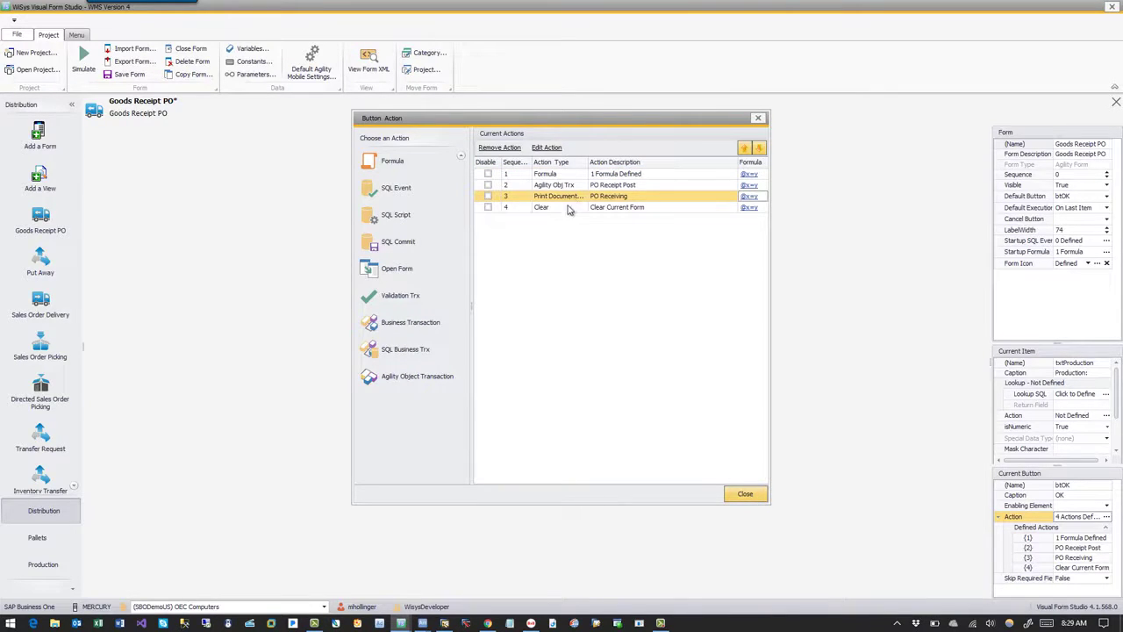
click(567, 208)
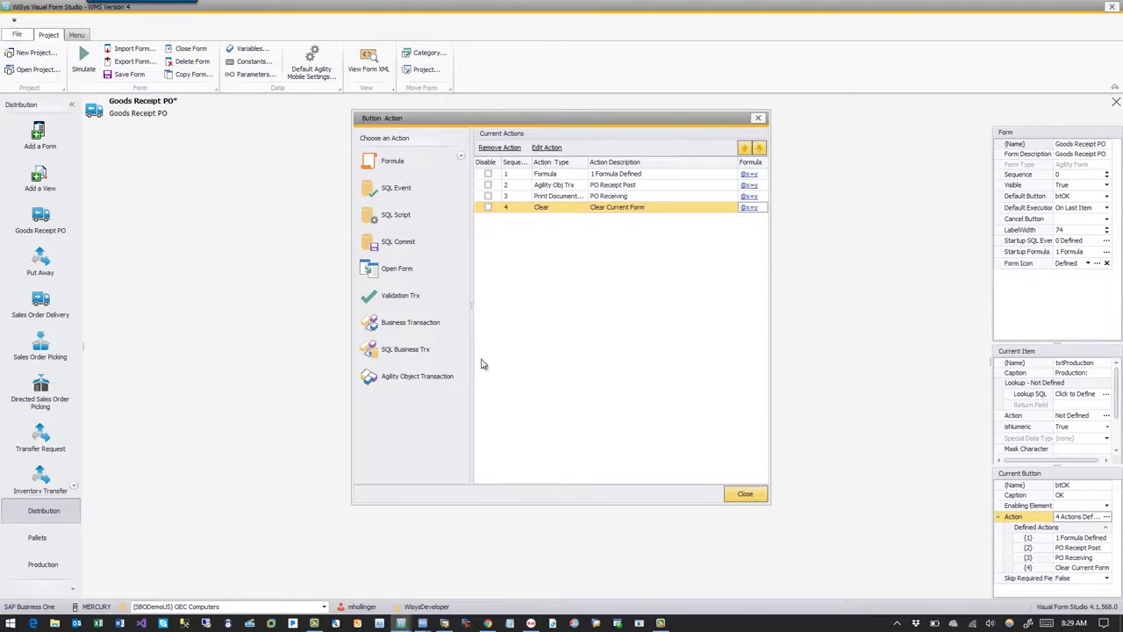
click(442, 383)
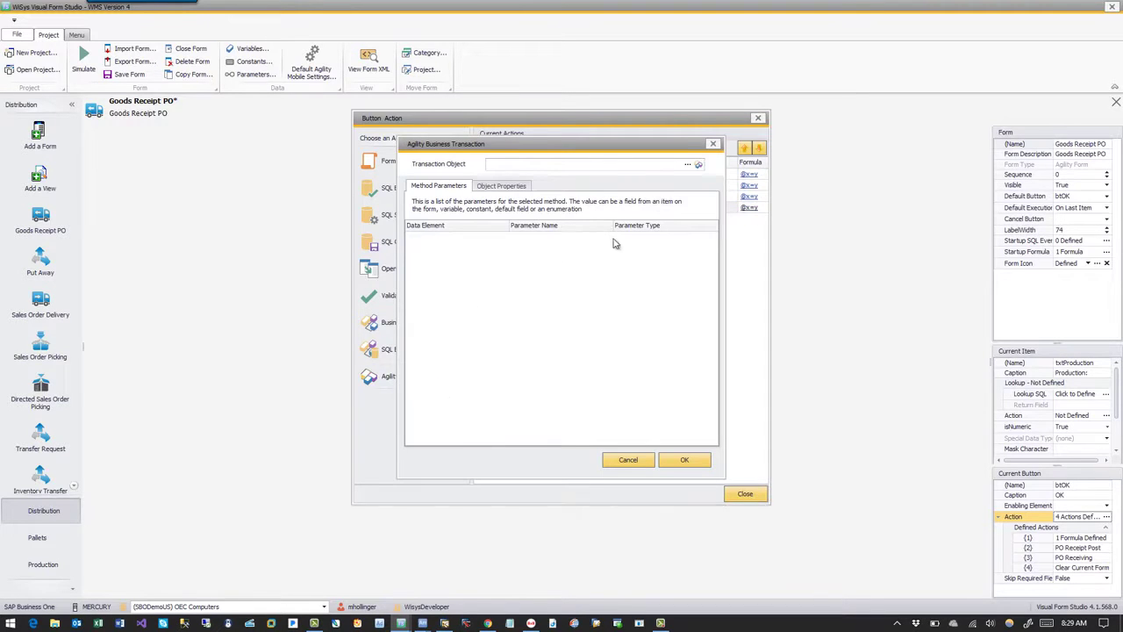
click(687, 164)
scroll(470, 307, down, 20)
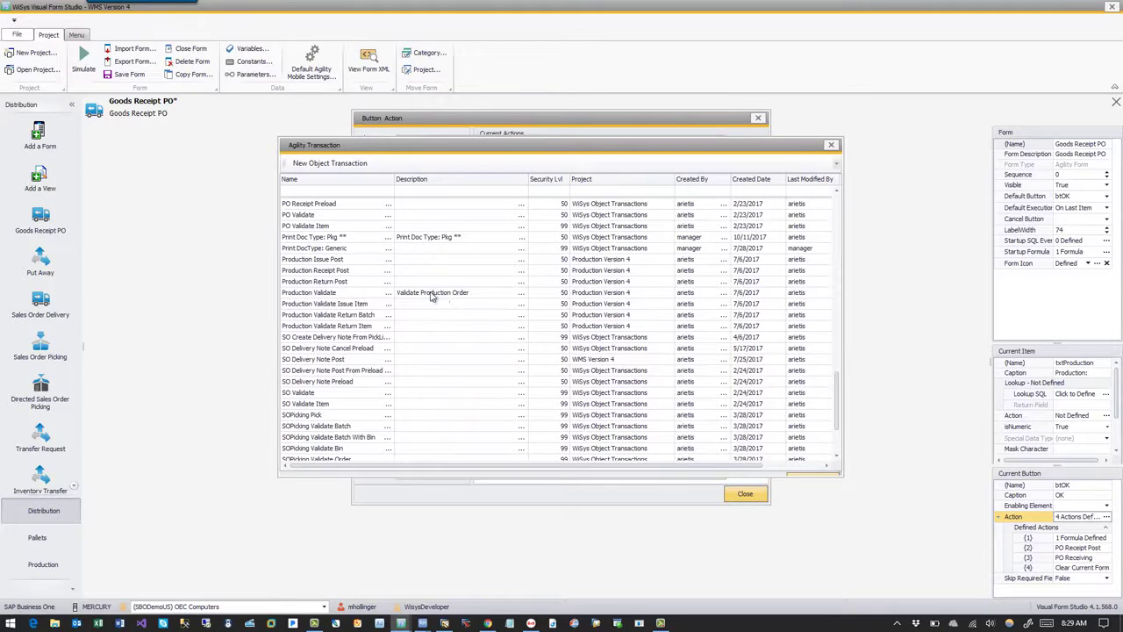
click(346, 261)
double_click(346, 261)
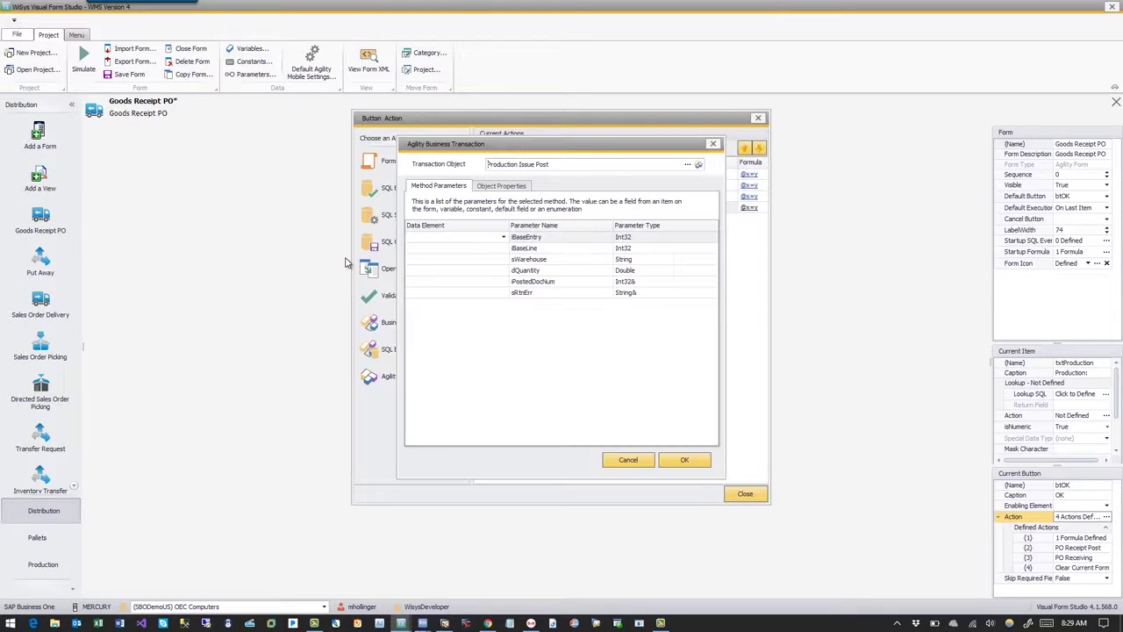
click(503, 237)
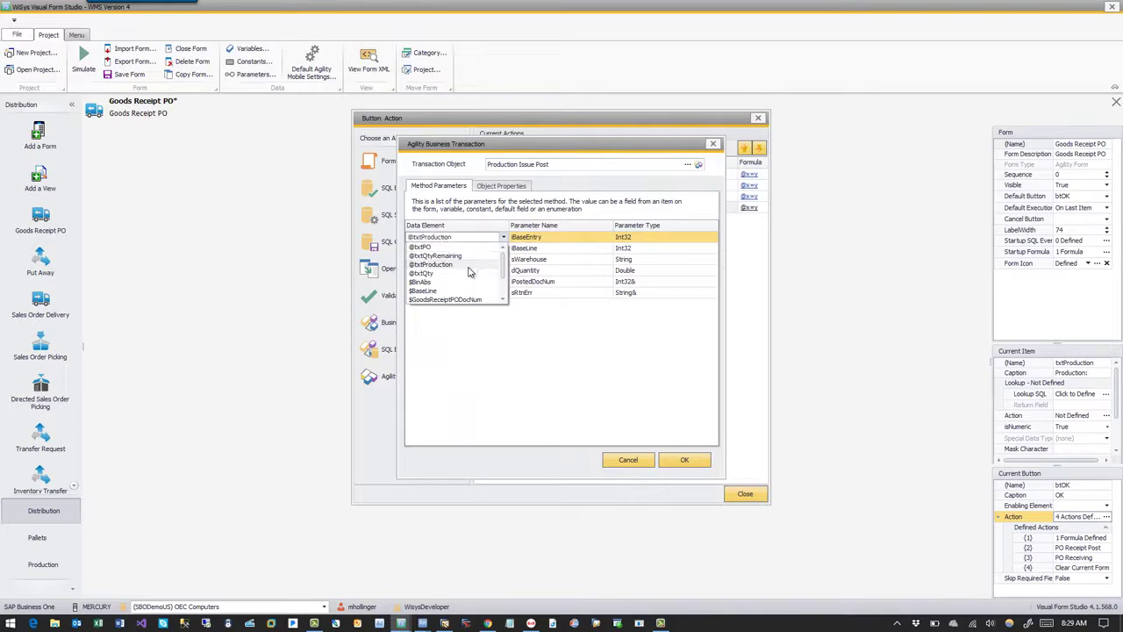
click(469, 266)
click(494, 249)
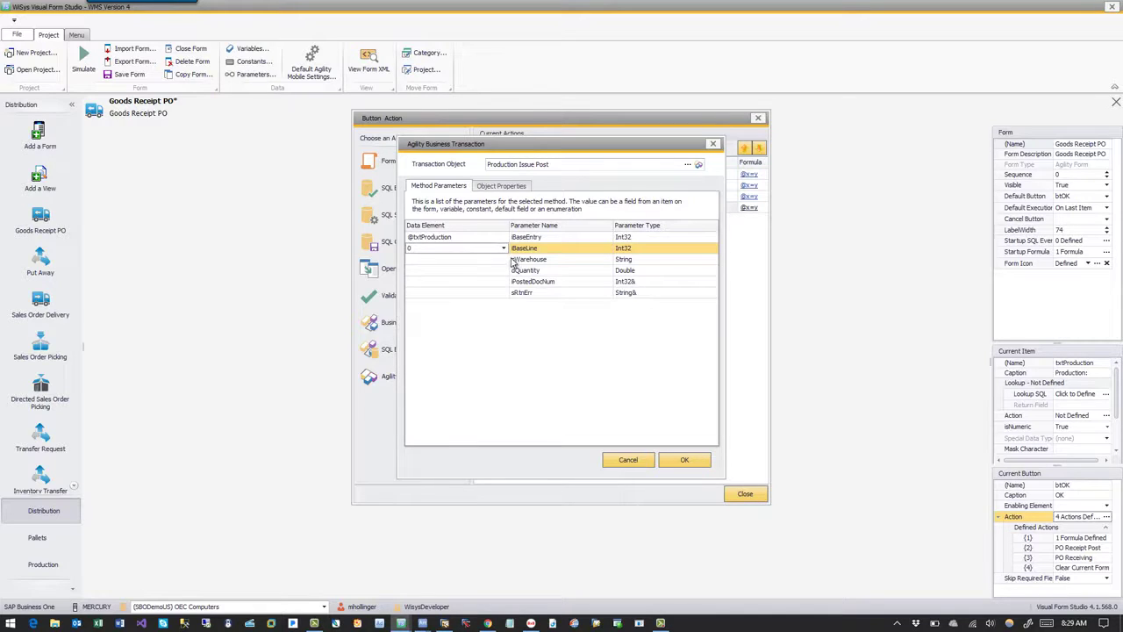
click(504, 261)
click(504, 260)
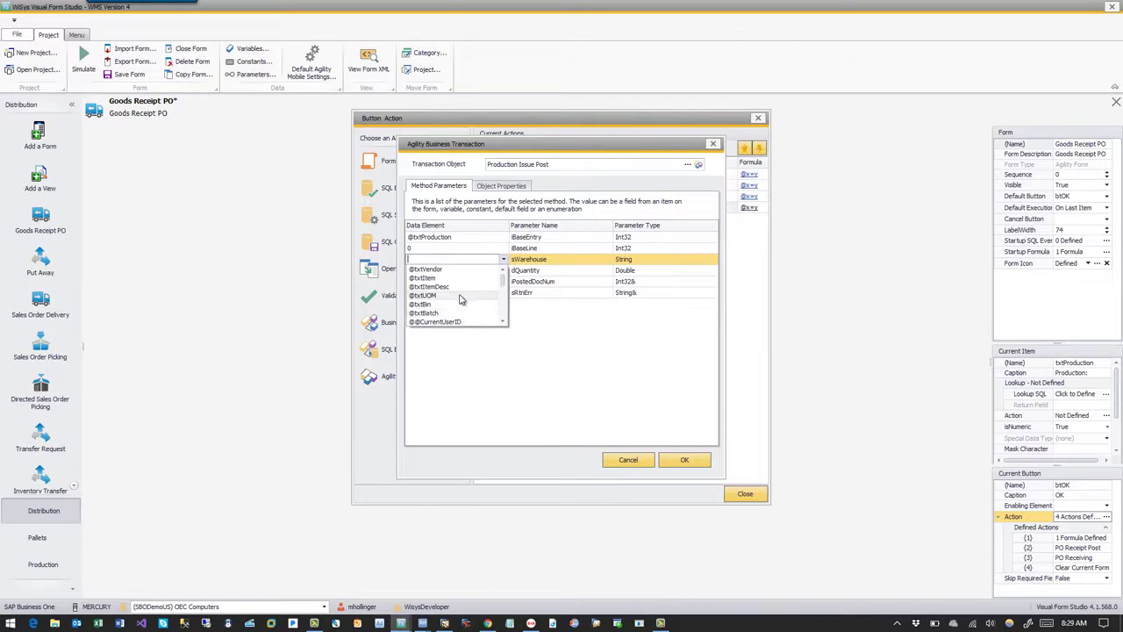
scroll(461, 298, down, 3)
scroll(461, 301, down, 1)
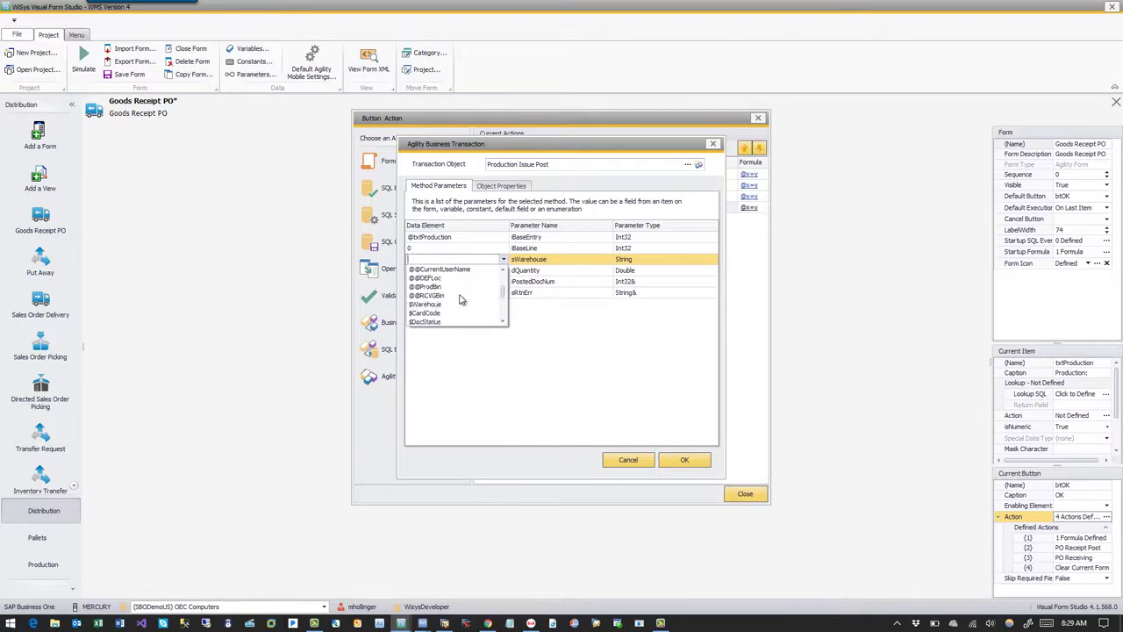
click(434, 307)
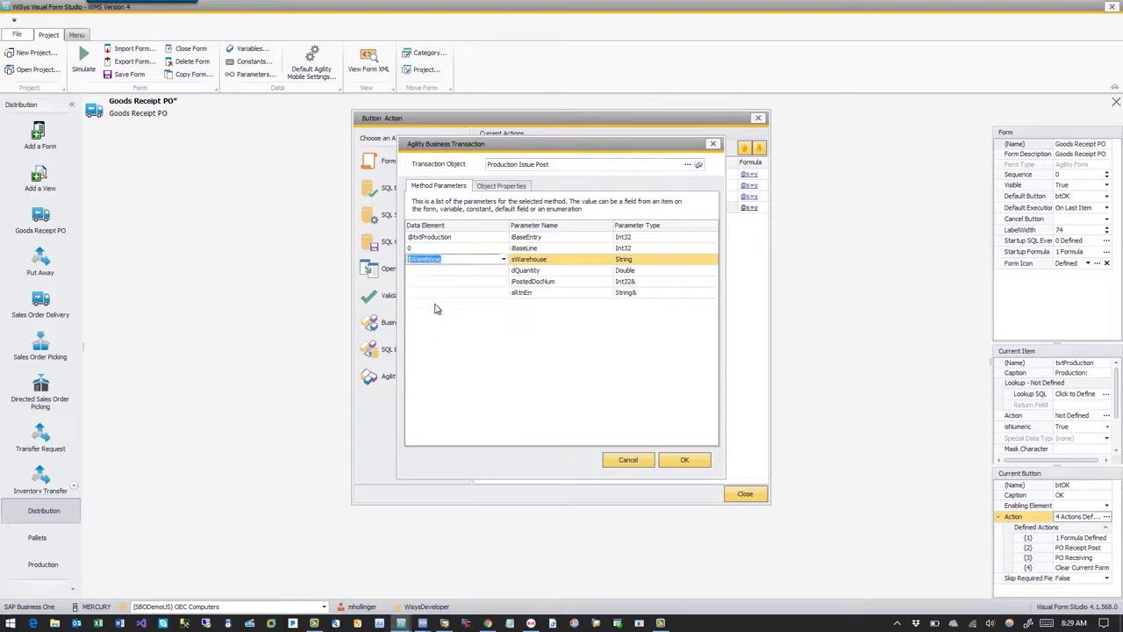
click(507, 272)
click(505, 271)
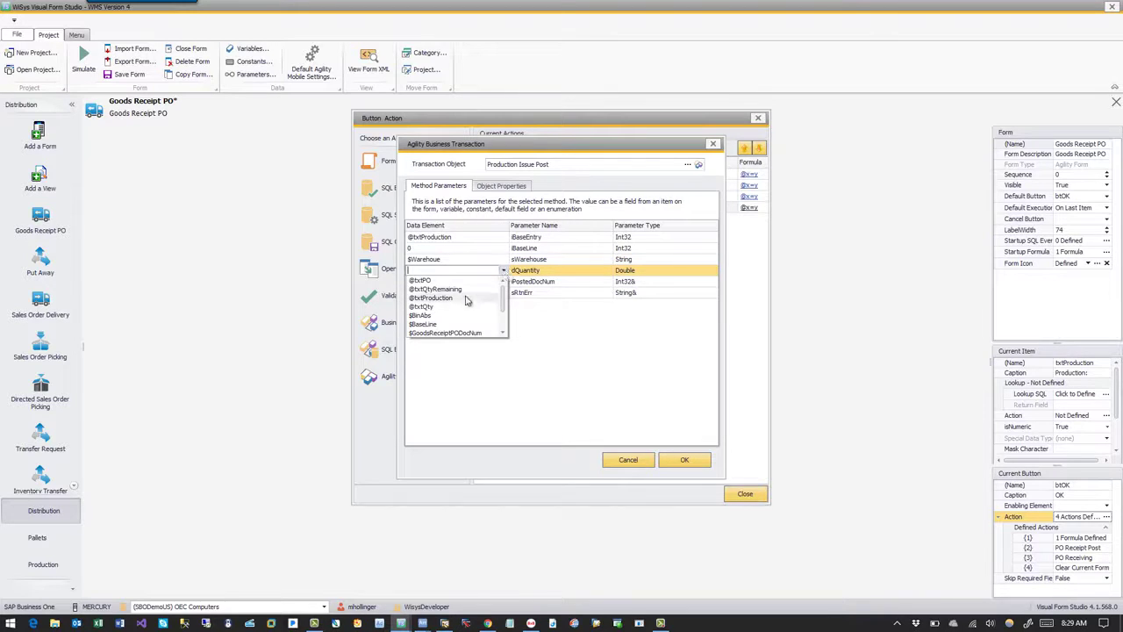
click(455, 307)
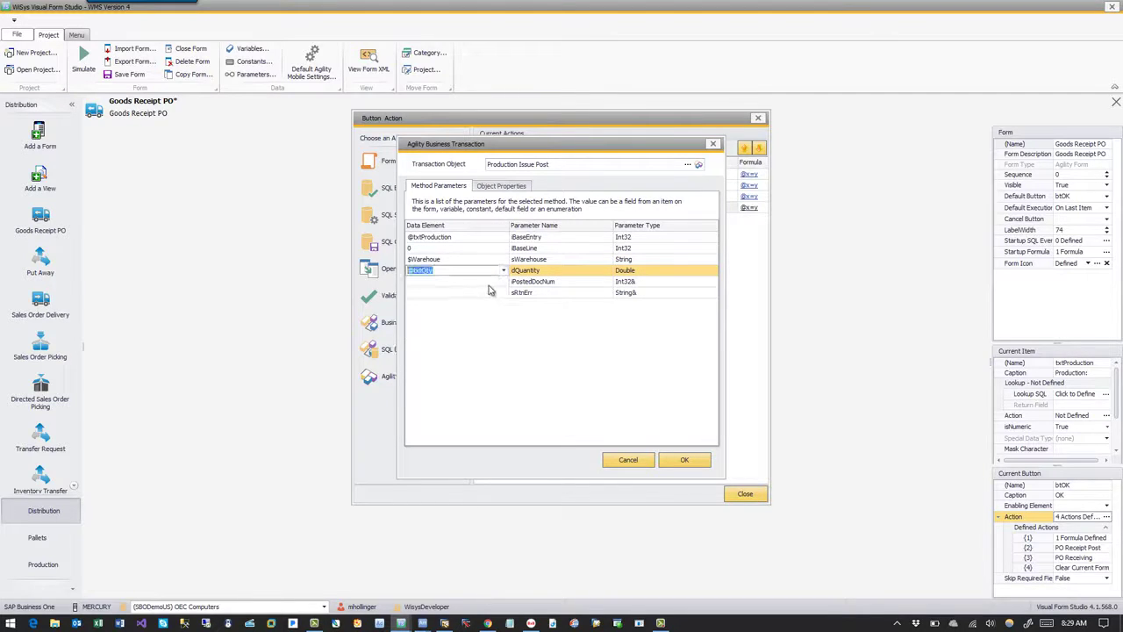
Step: Map sRtnErr to Error Message, leave iPostedDocNum empty, and accept the Production Issue Post transaction
click(523, 282)
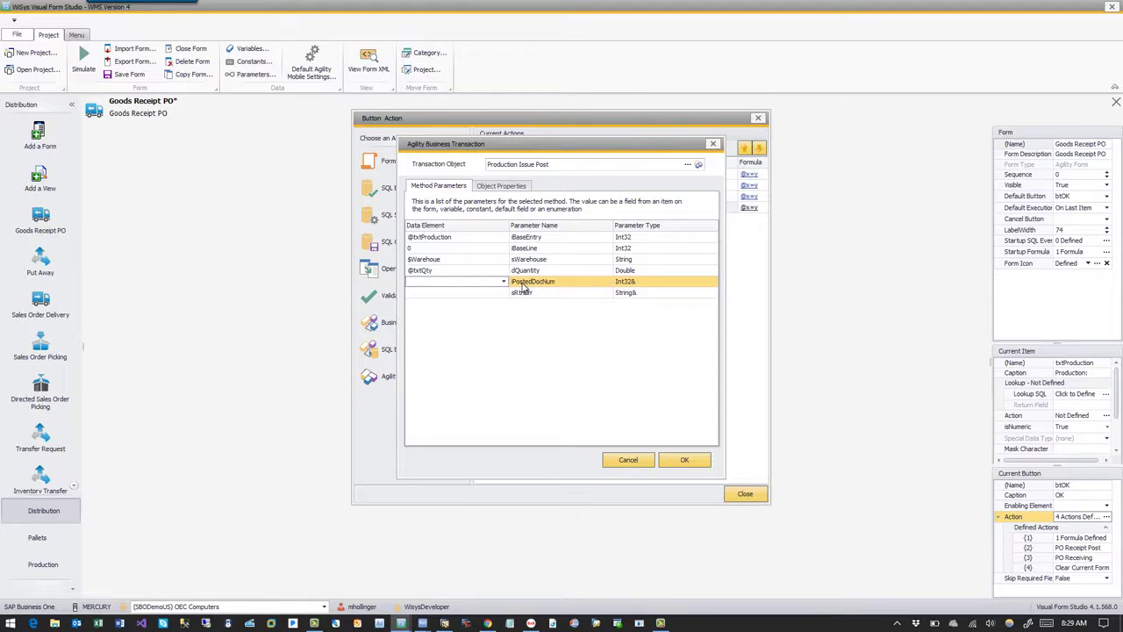
click(506, 294)
click(504, 293)
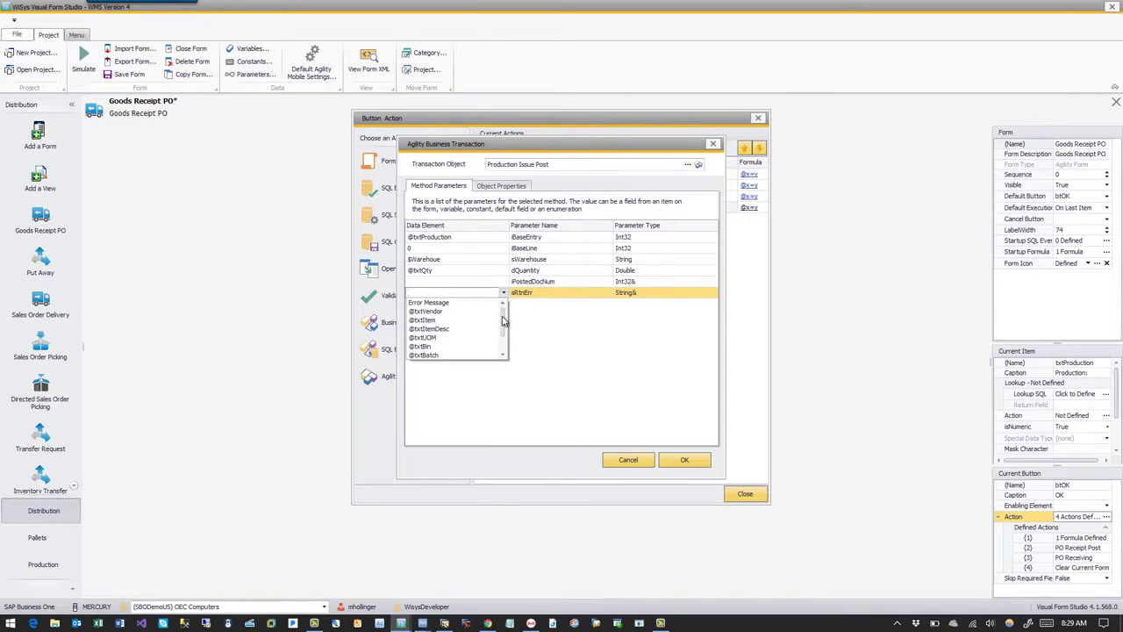
mouse_move(504, 322)
mouse_down()
mouse_move(504, 348)
mouse_move(504, 330)
mouse_up()
click(437, 303)
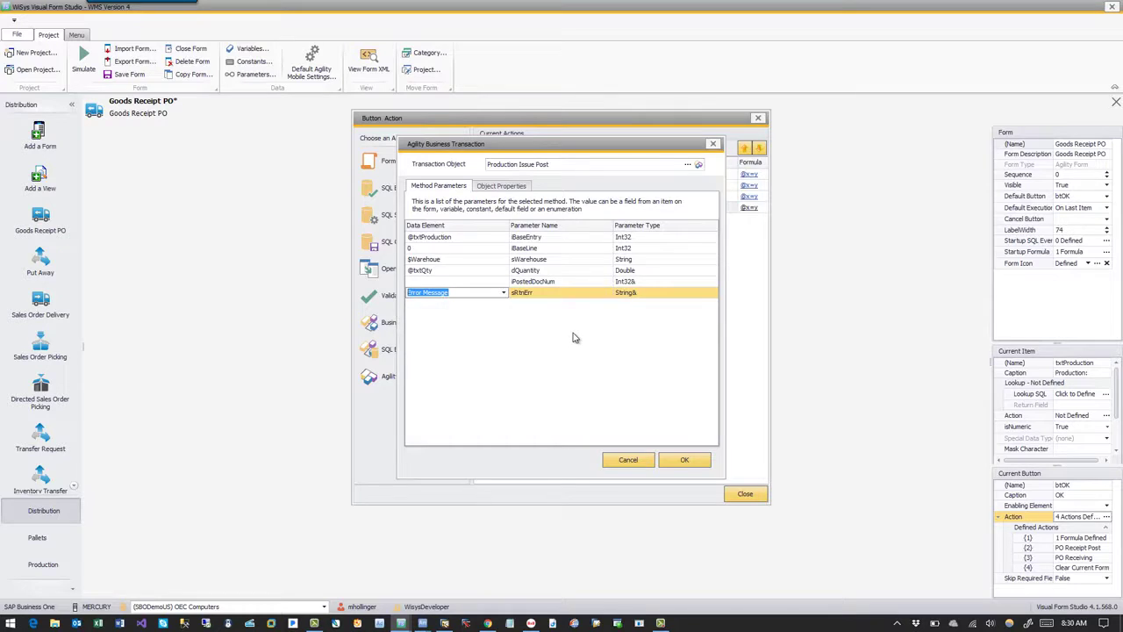
click(685, 461)
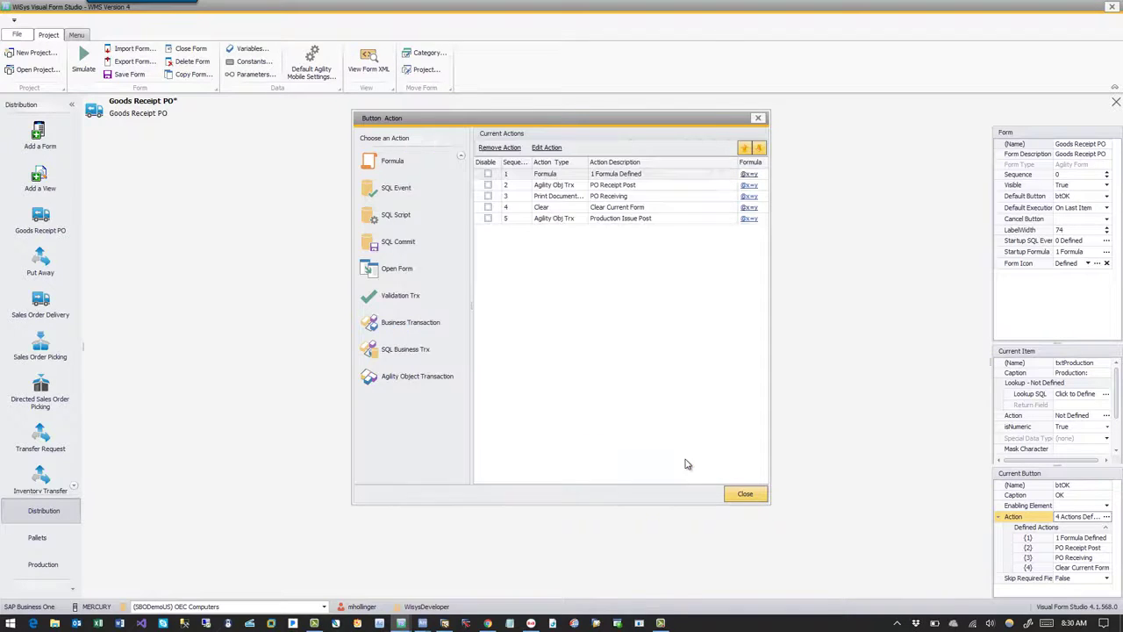
Step: Move the Production Issue Post action up to sequence 3, directly after PO Receipt Post, and close the OK button's action list
click(566, 220)
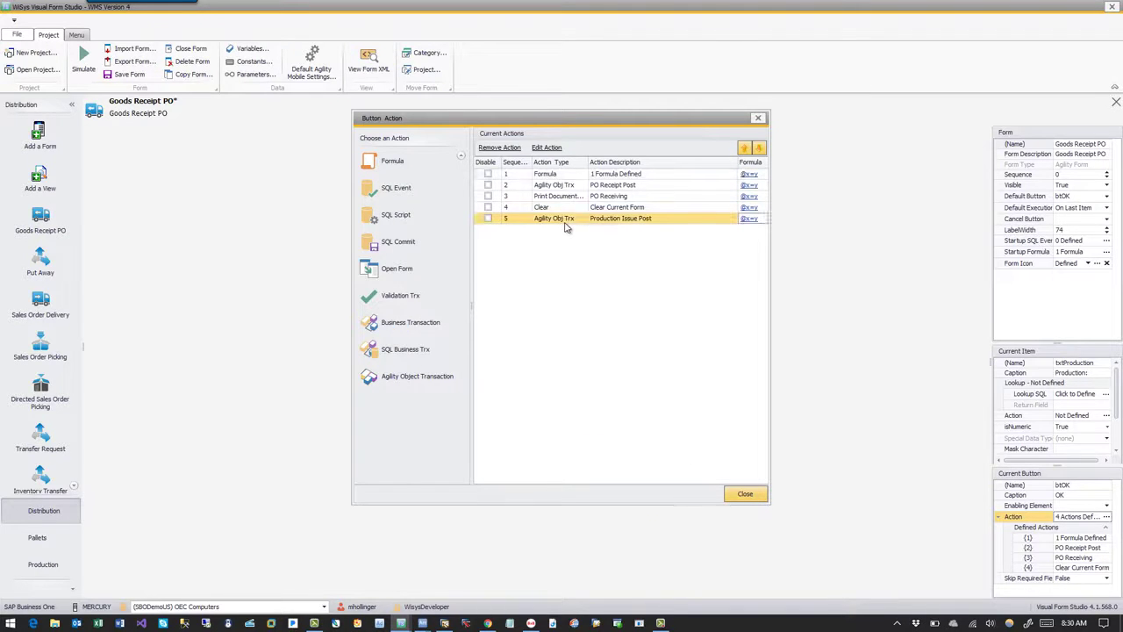
click(750, 147)
click(750, 147)
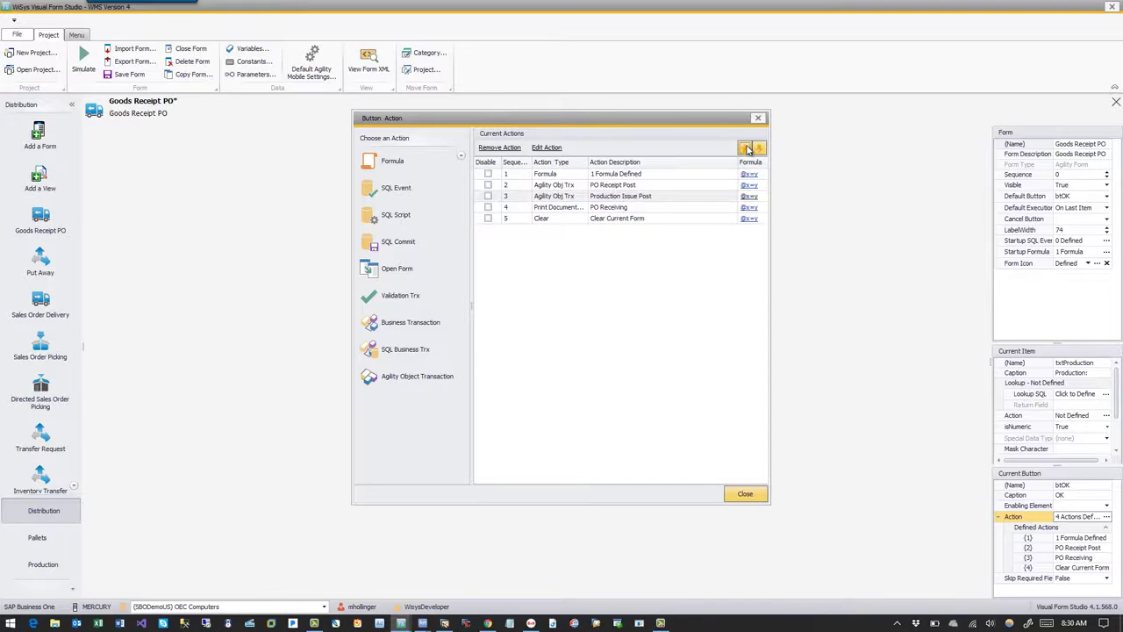
click(639, 186)
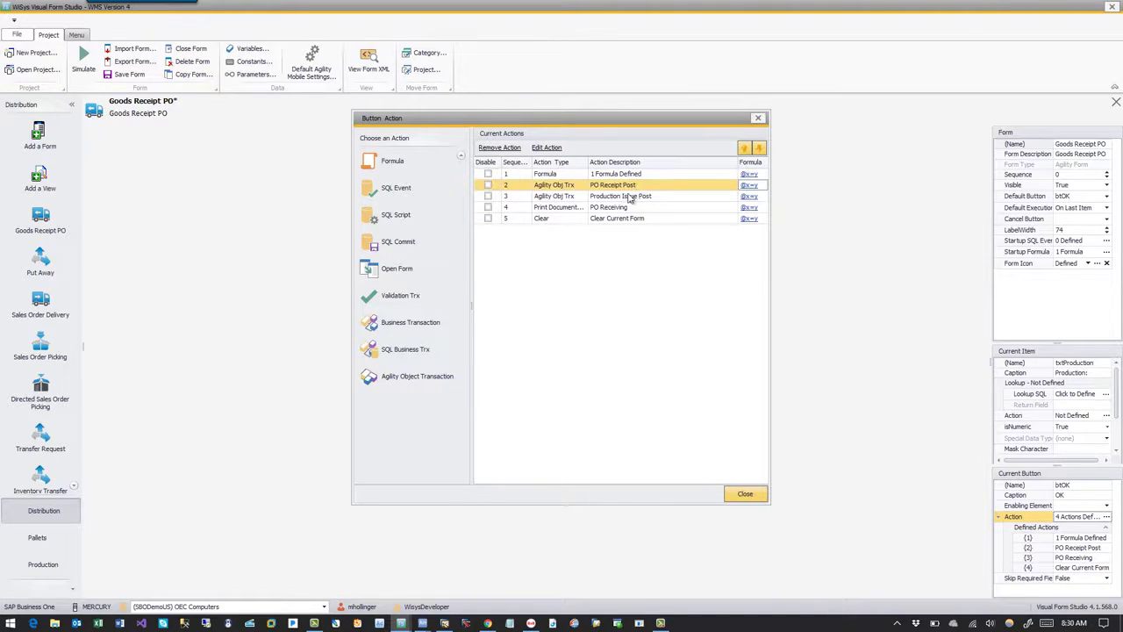
click(628, 196)
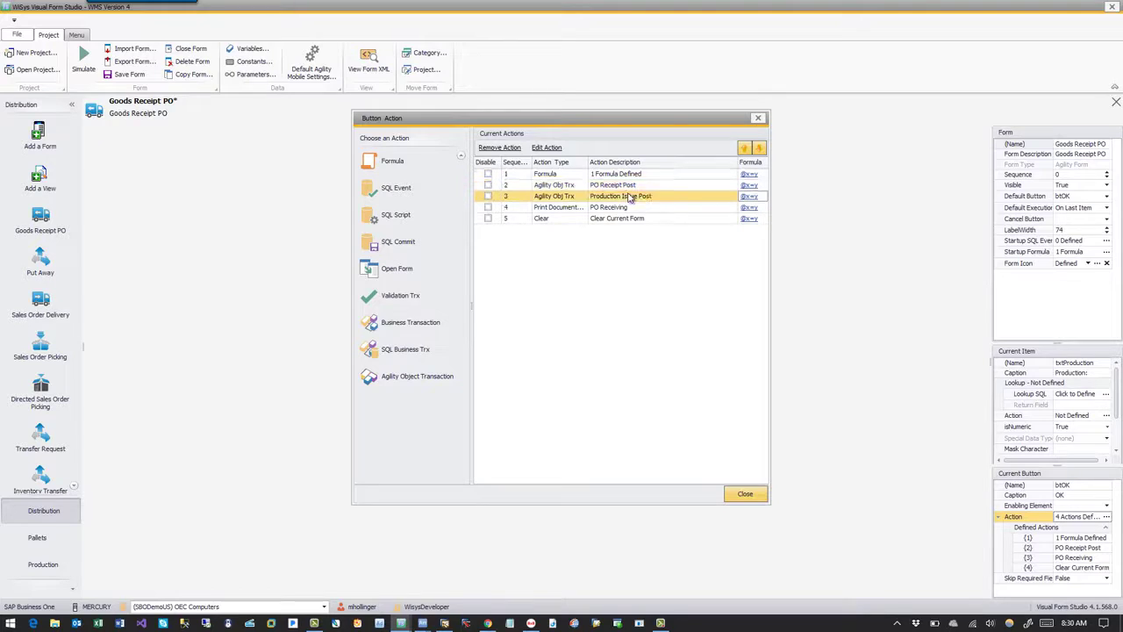
click(612, 210)
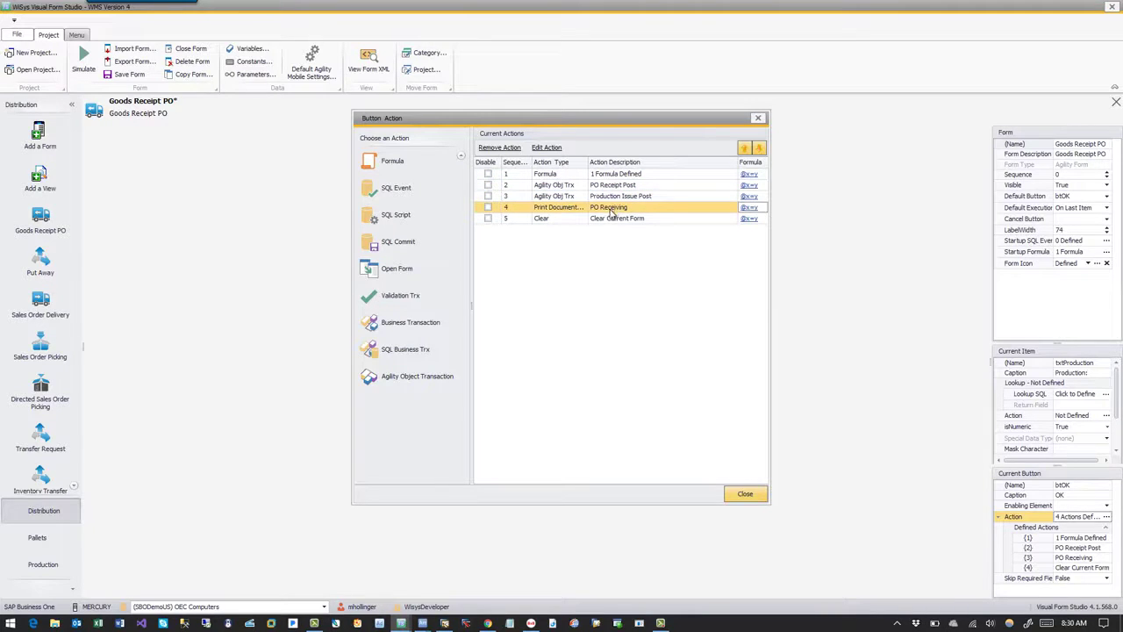
click(743, 497)
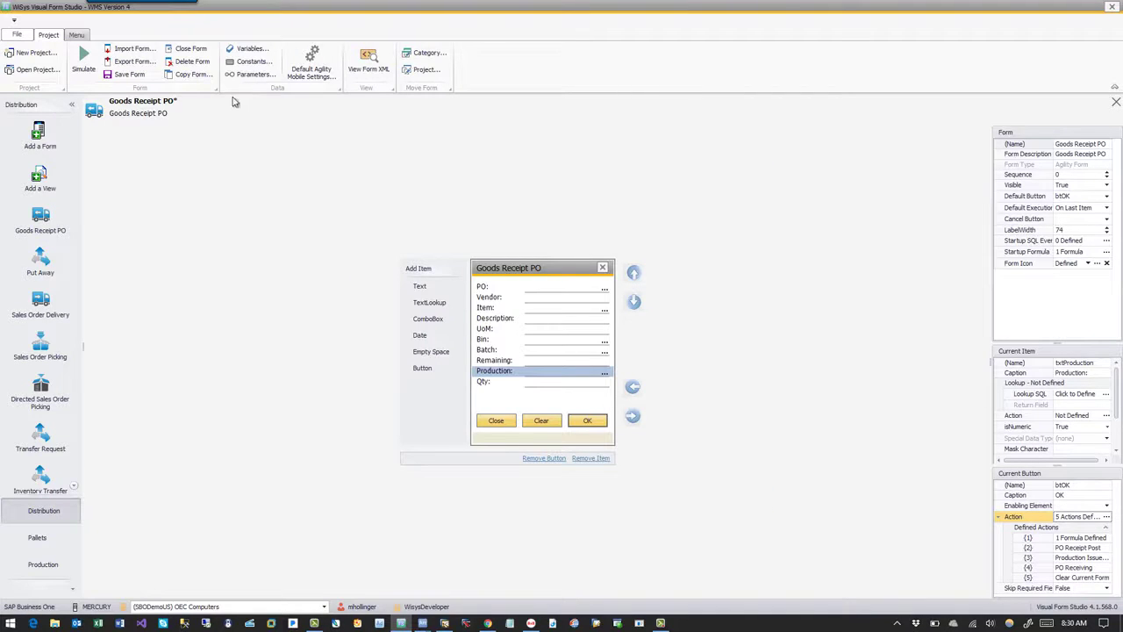
Step: Save the Goods Receipt PO form and start simulating it
click(131, 74)
click(84, 63)
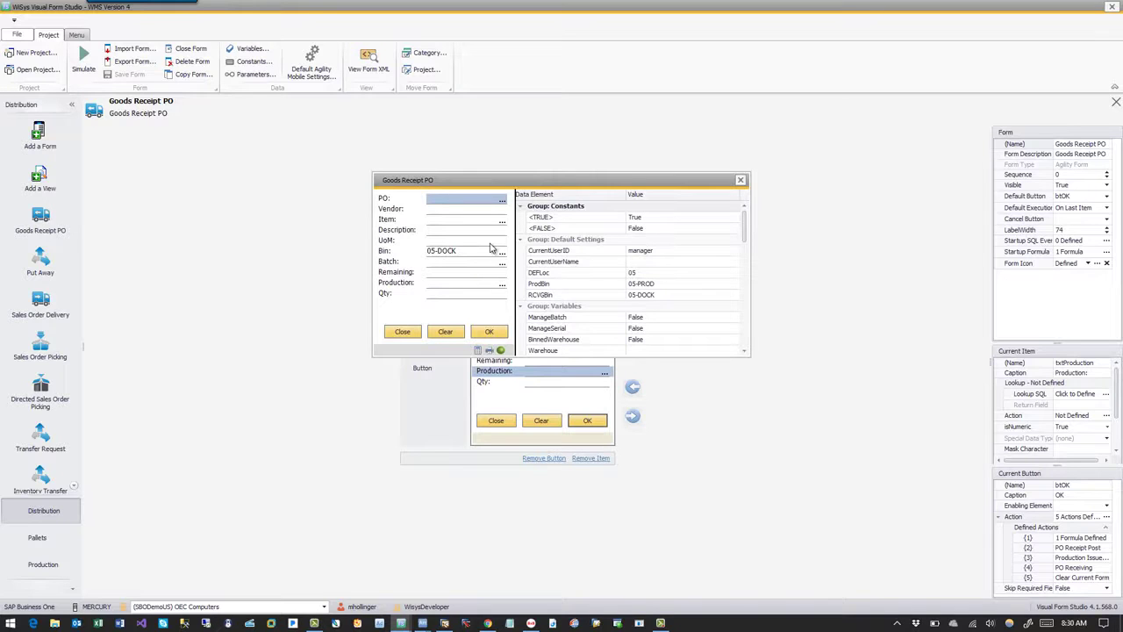
Step: Switch to SAP Business One and open the last production order to check its components
click(445, 623)
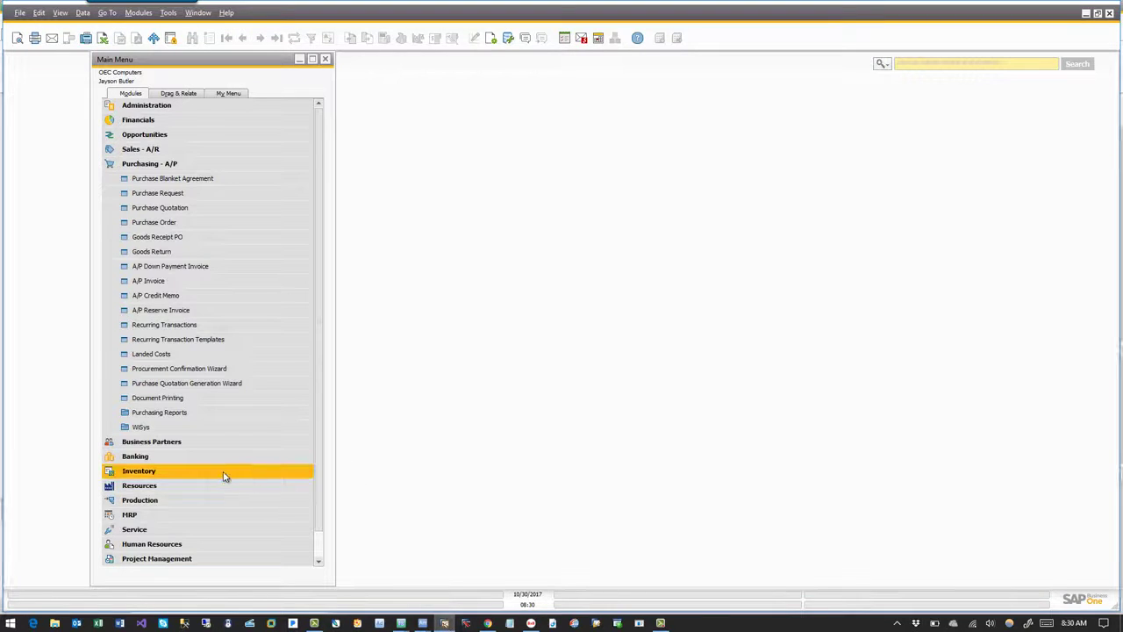
click(175, 501)
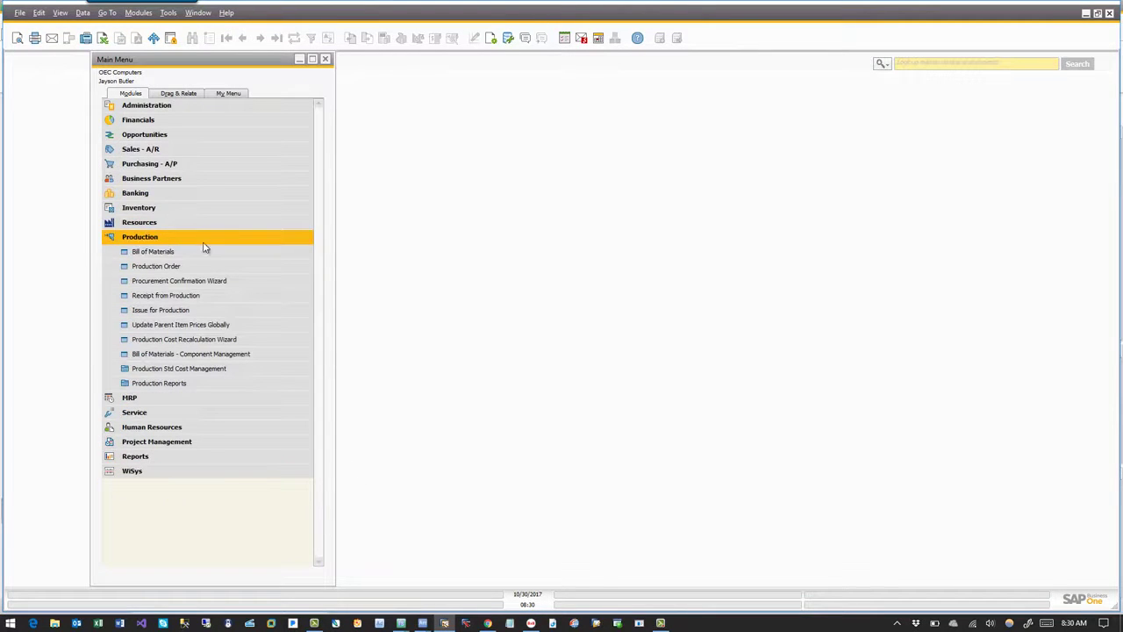
click(181, 265)
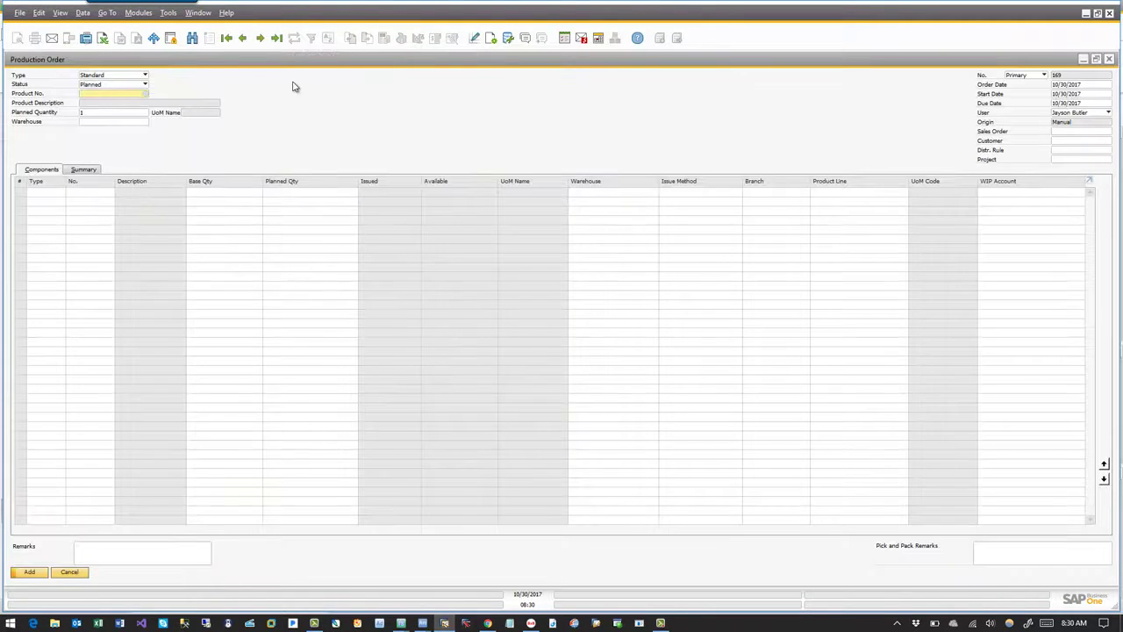
click(276, 38)
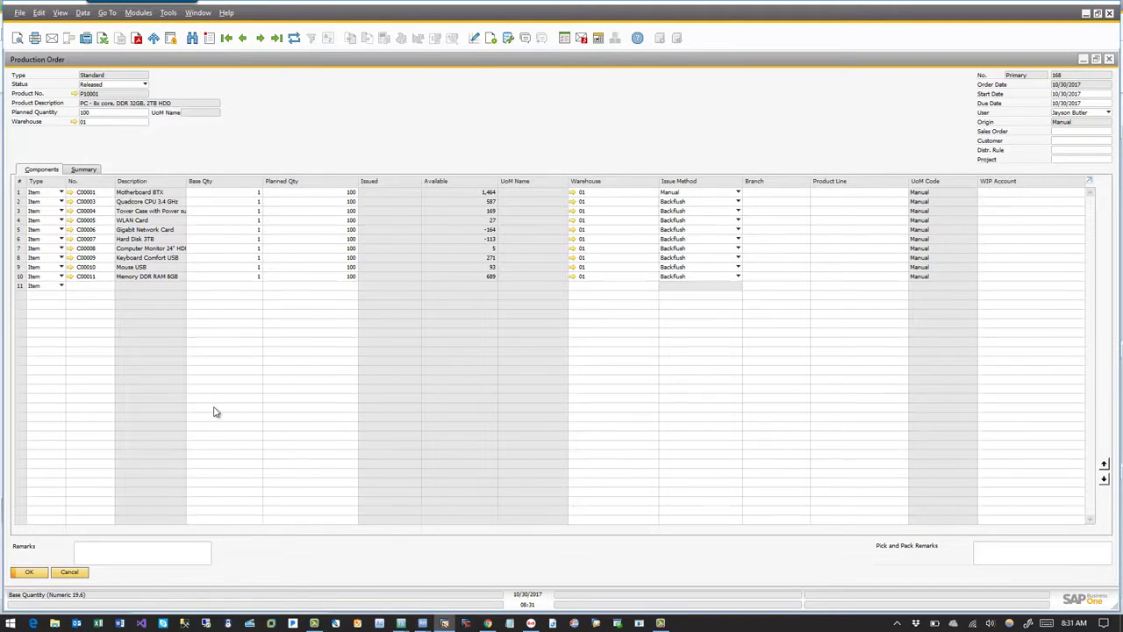
Step: Back in Visual Form Studio's simulation, post a receipt with the purchase order number, item C00001, the production order number and quantity 10
key(alt+Tab)
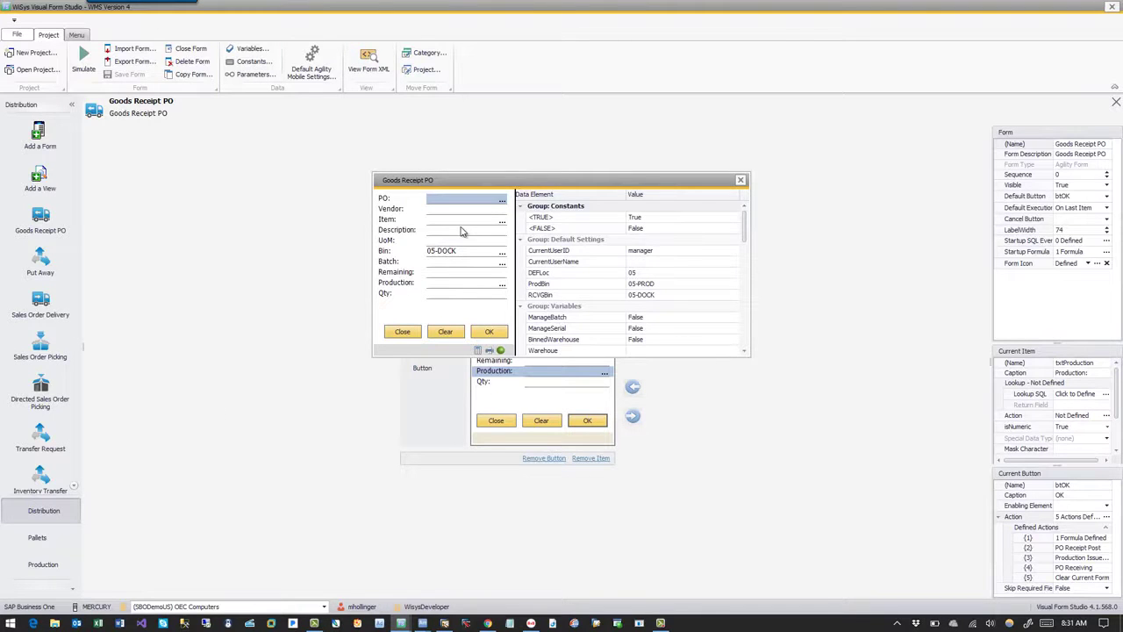
text(1281)
key(Return)
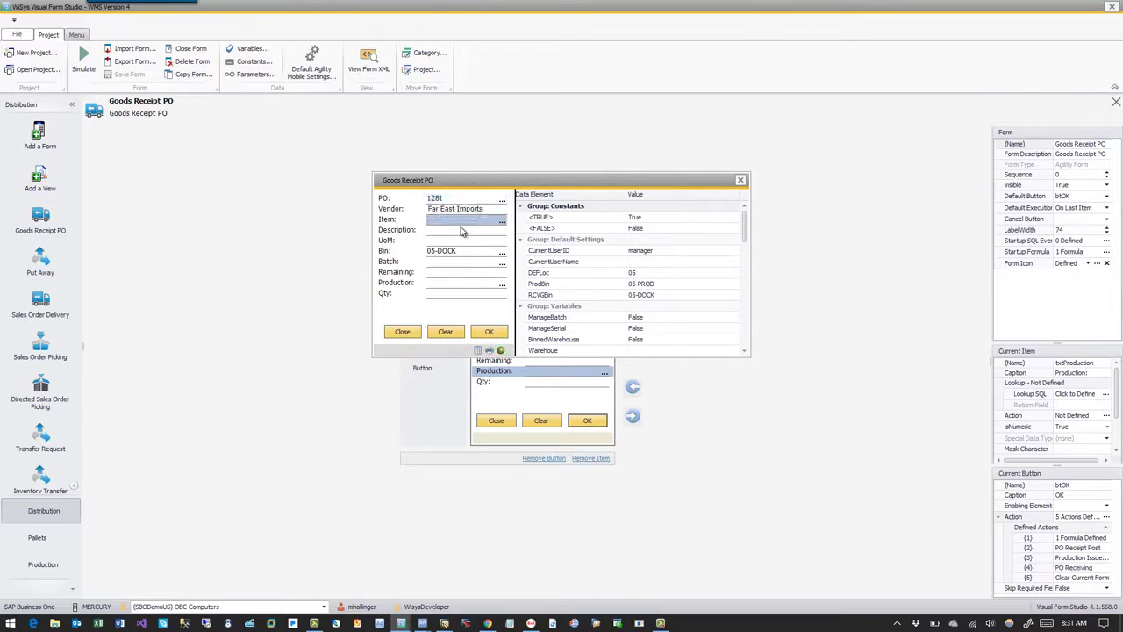
text(C00001)
key(Return)
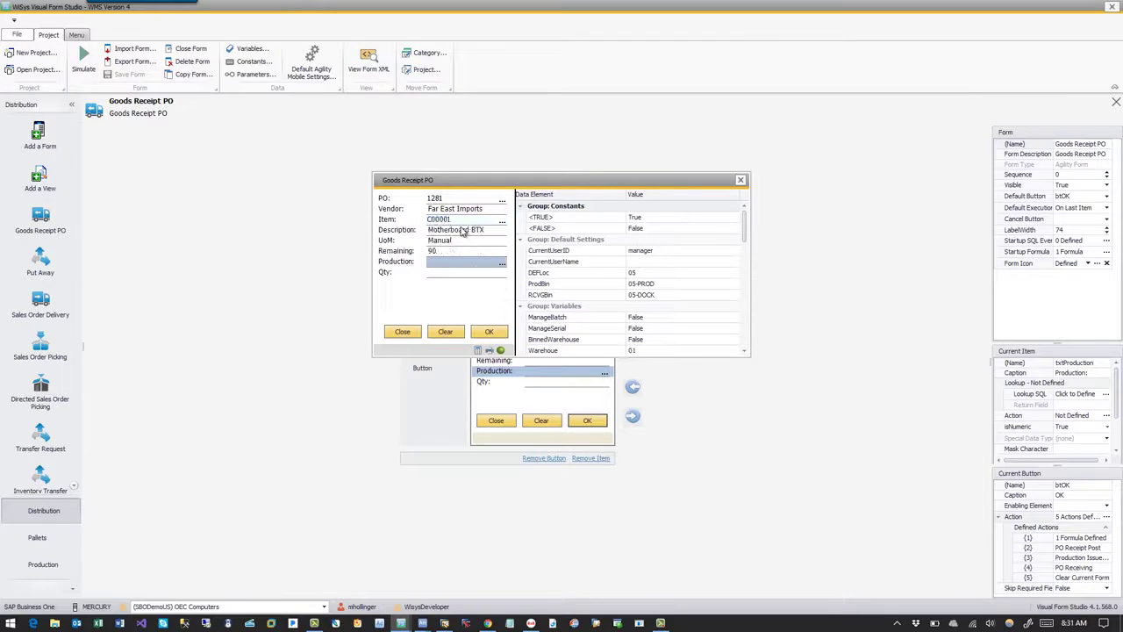
text(168)
key(Return)
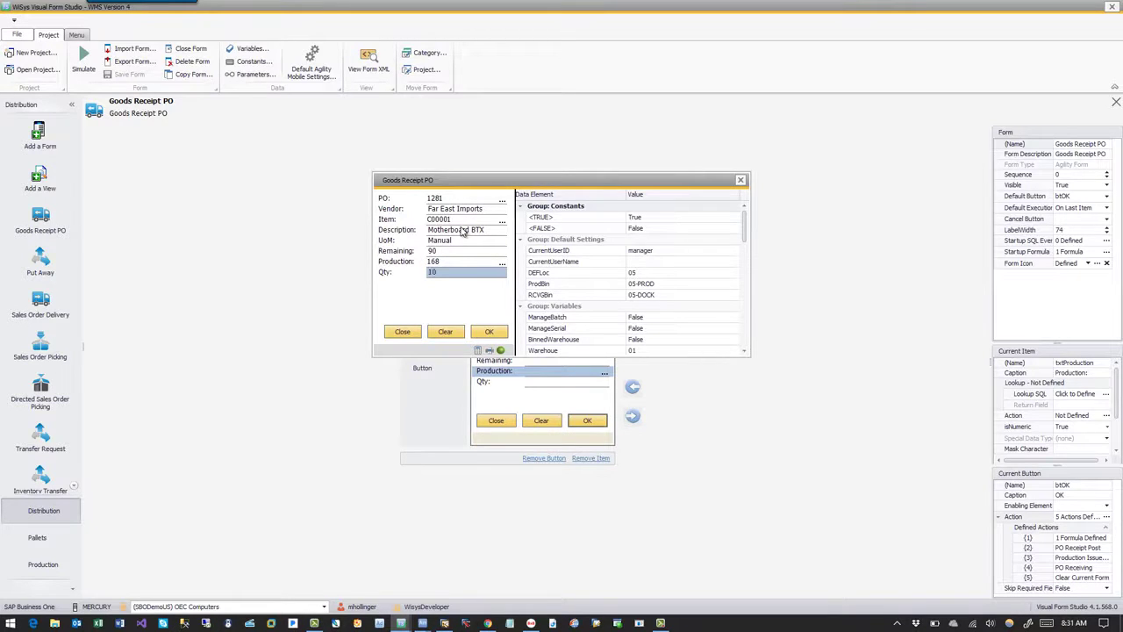
text(10)
key(Return)
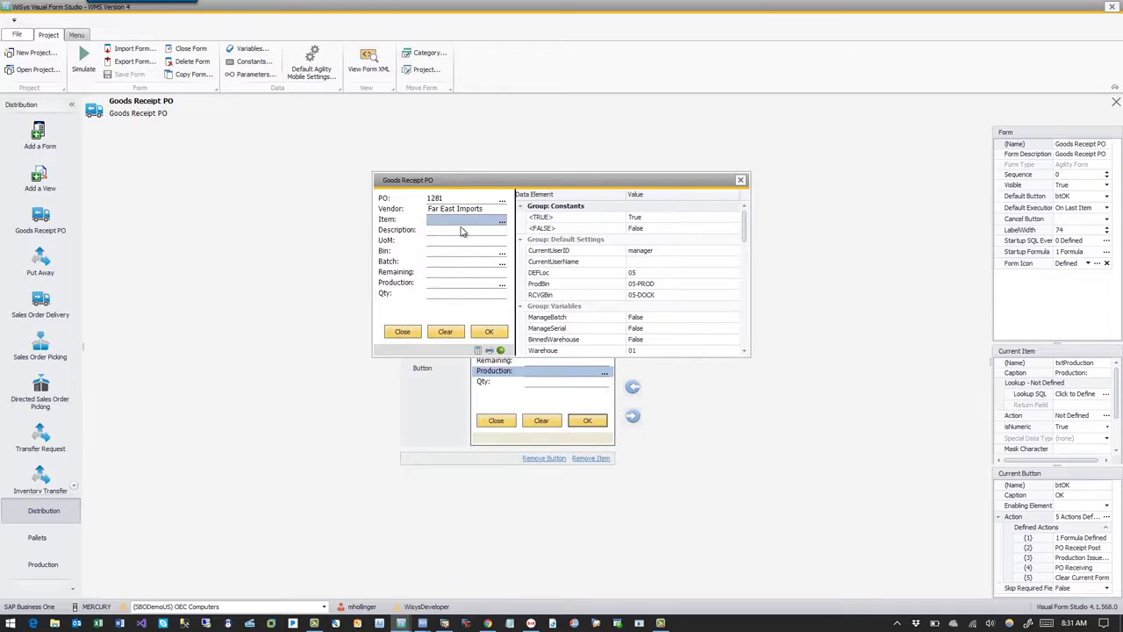
Step: Switch to SAP Business One and refresh the production order to check the motherboard's issued quantity
key(alt+Tab)
key(alt+Tab)
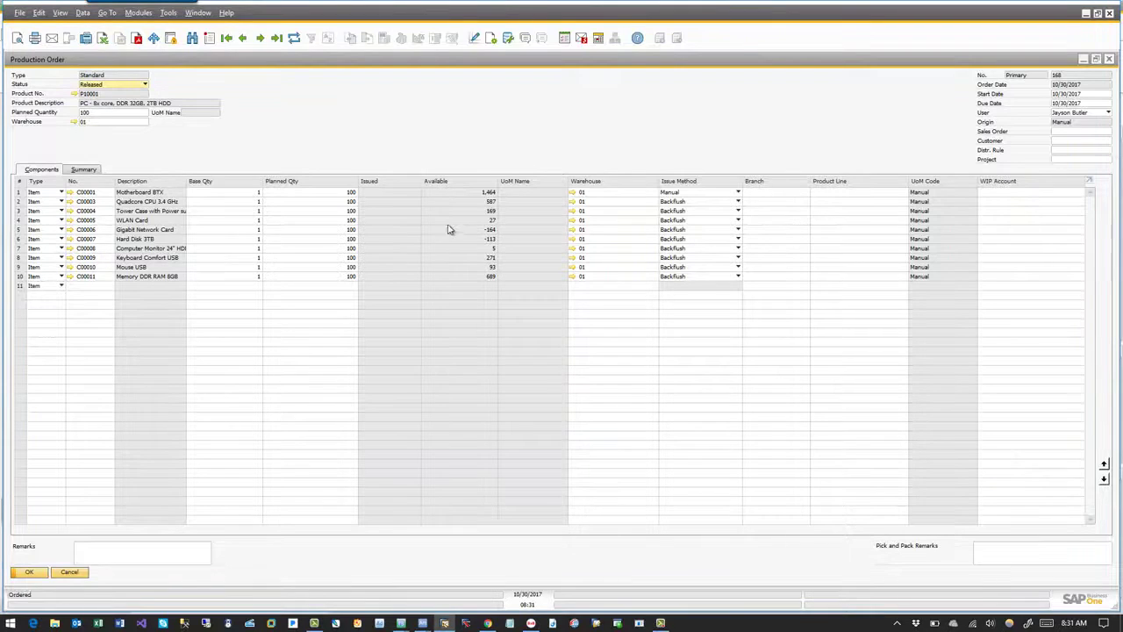
click(295, 41)
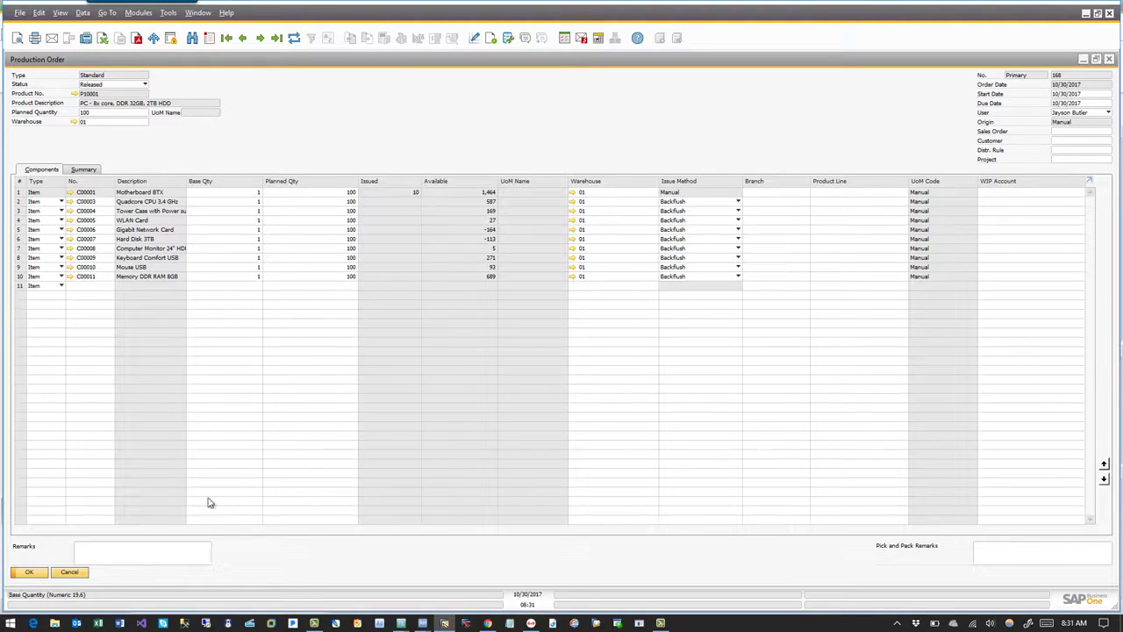
Step: Close the production order, open the last purchase order, and examine its relationship map for the goods receipts
click(73, 572)
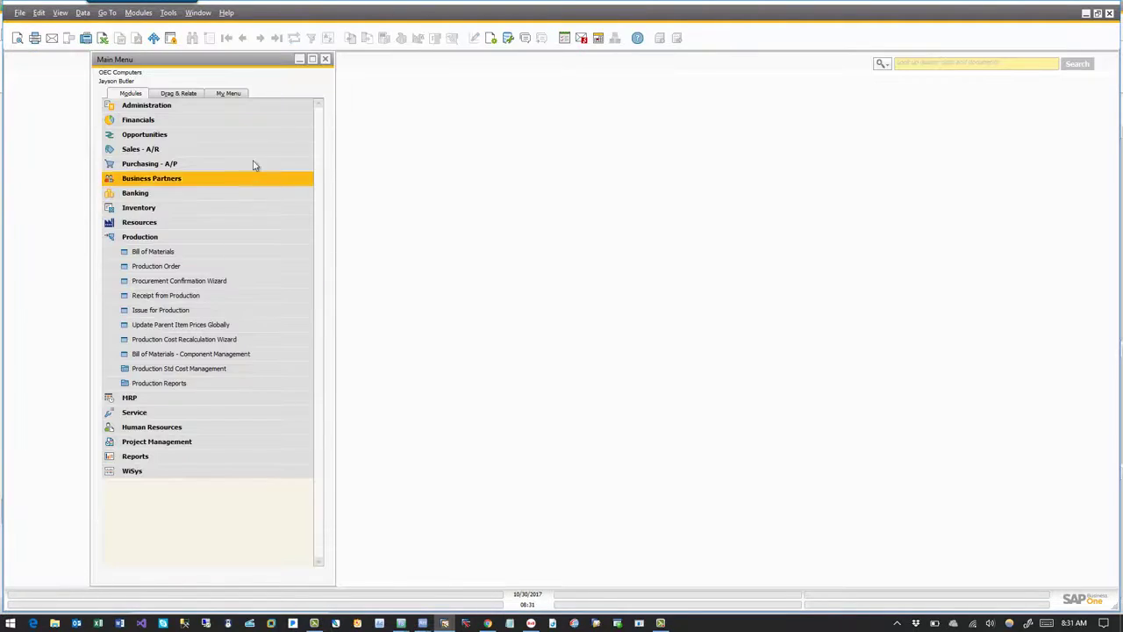
click(231, 165)
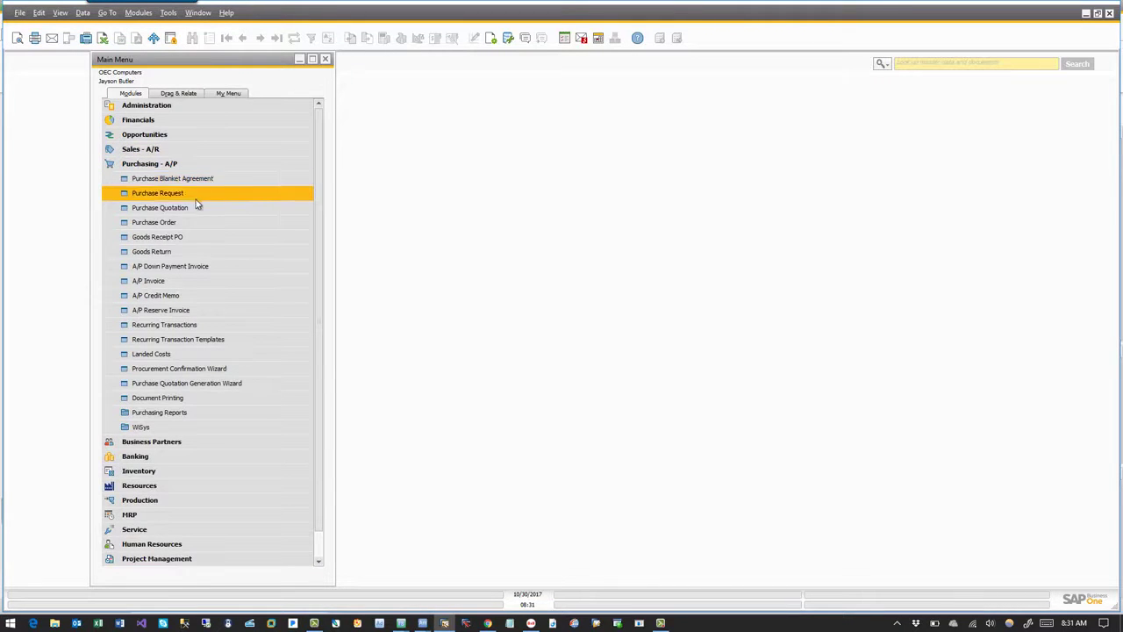
click(183, 222)
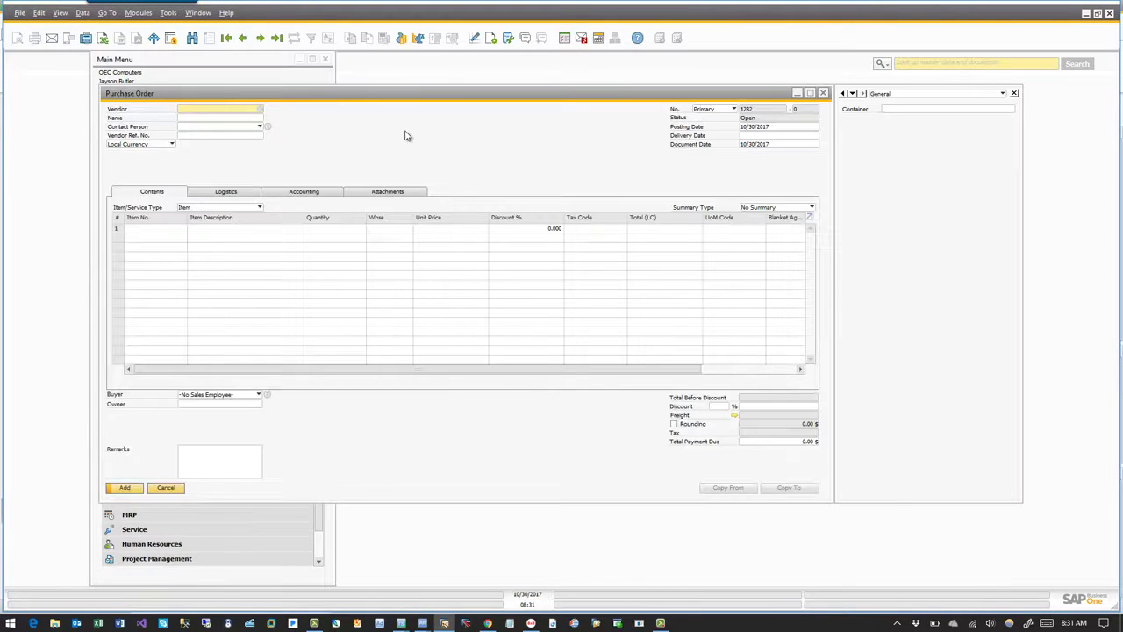
click(277, 40)
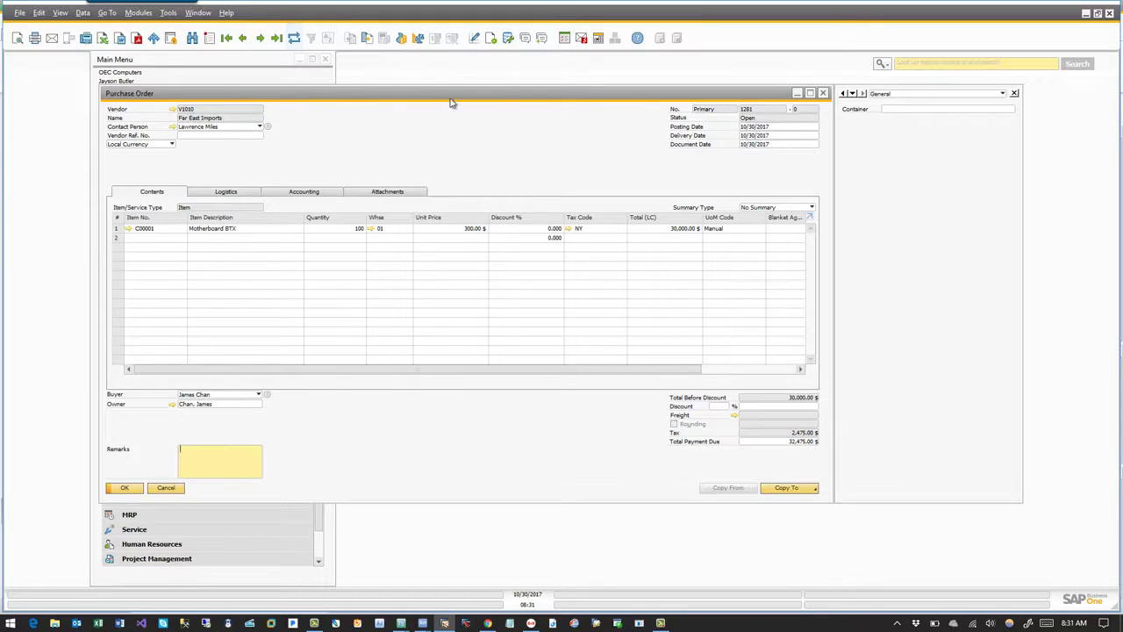
right_click(442, 127)
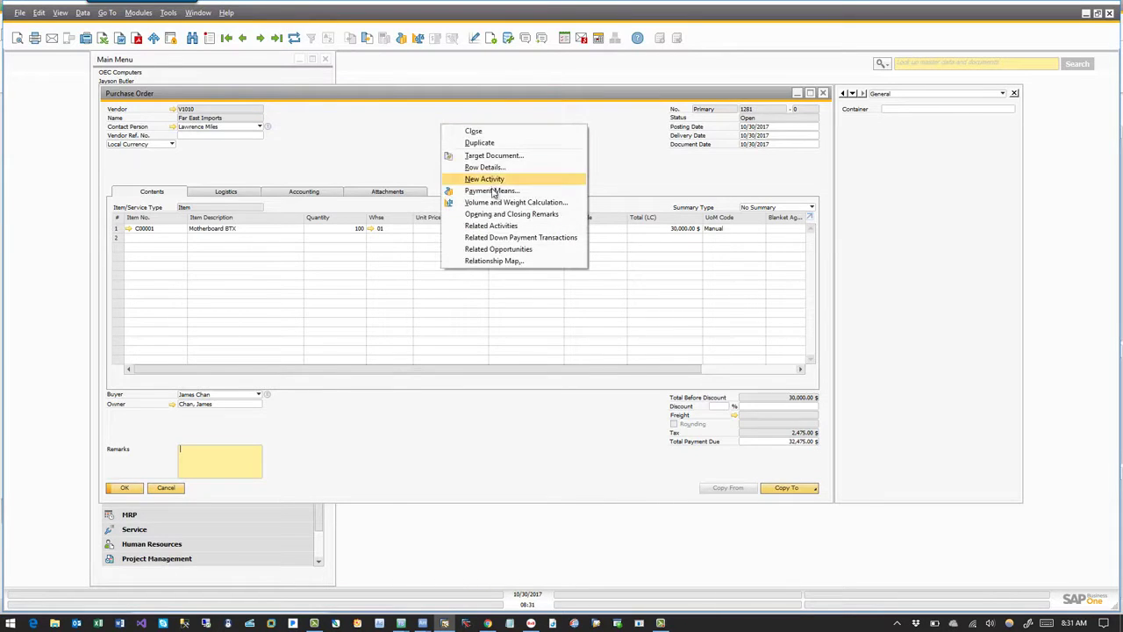
click(493, 262)
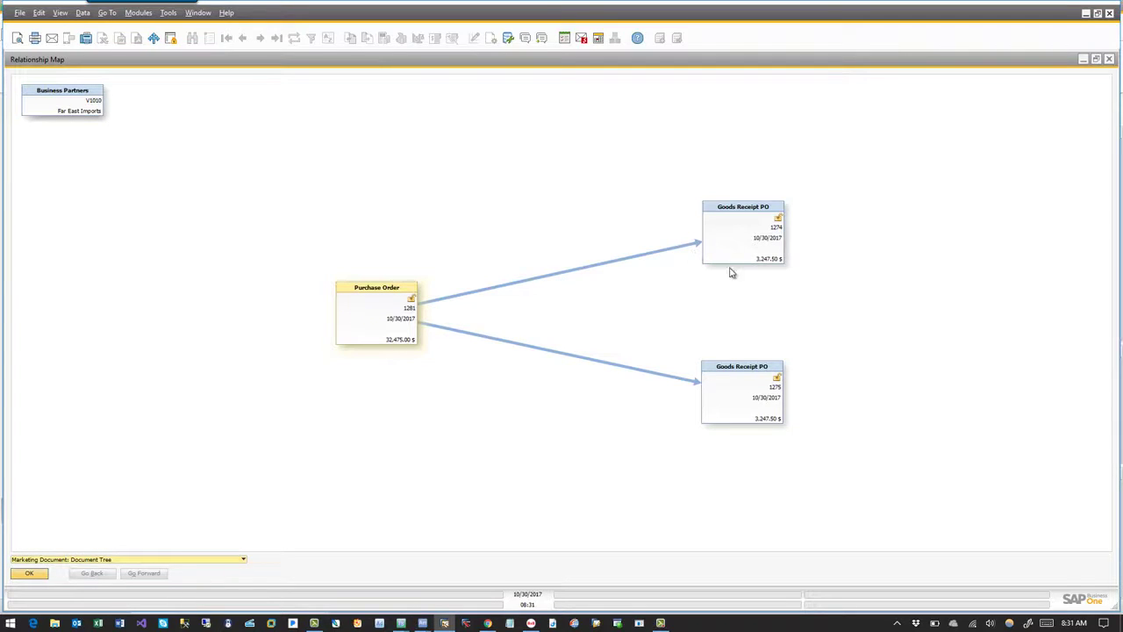
Step: Close the relationship map and the purchase order, switch to Visual Form Studio, and close the Goods Receipt PO simulation
click(39, 575)
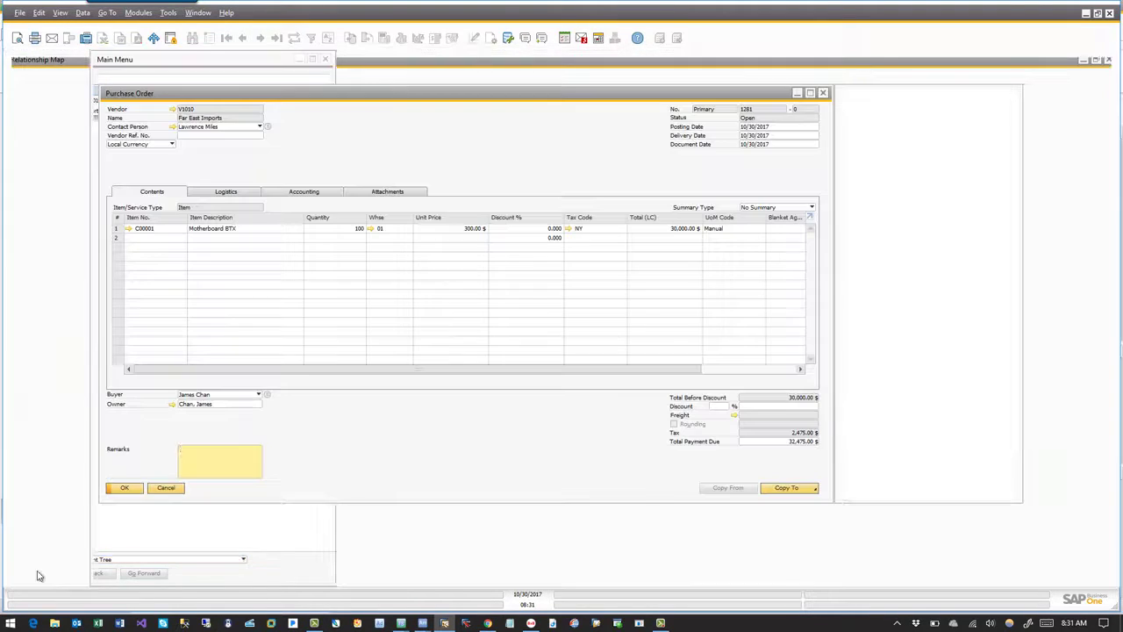
click(171, 487)
key(alt+Tab)
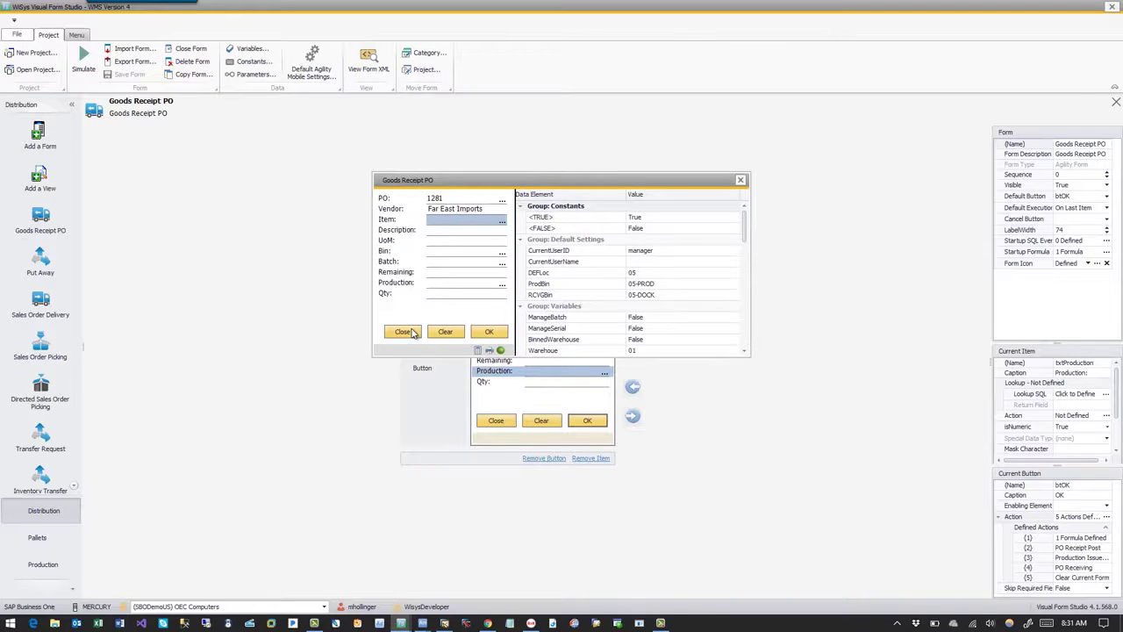
click(407, 331)
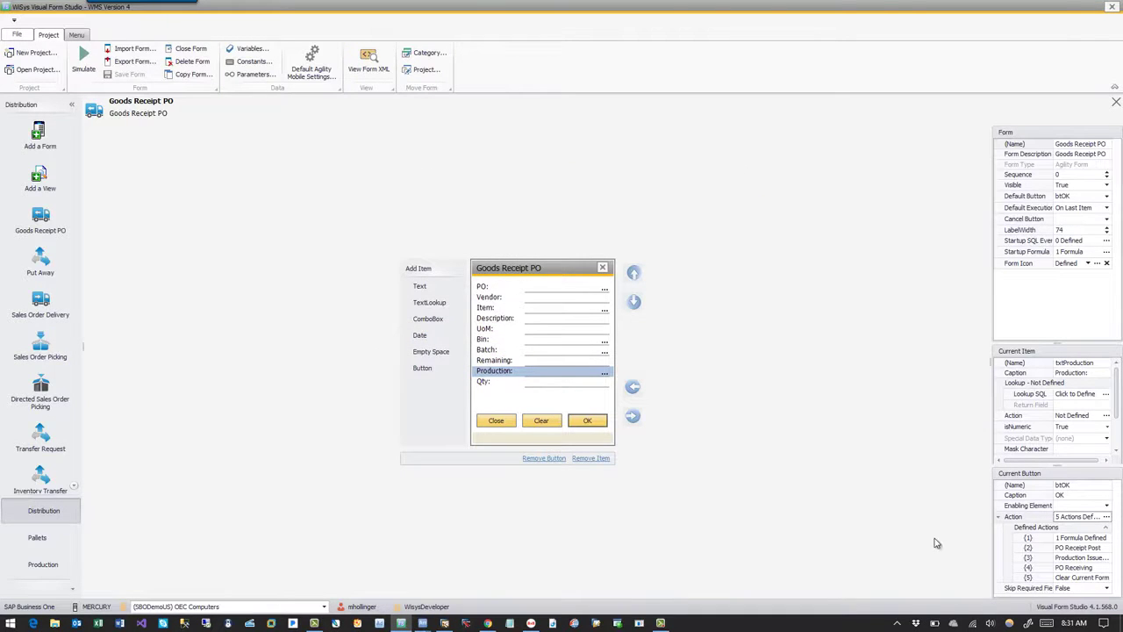
Step: Review the OK button's action sequence, comparing the PO Receipt Post and Production Issue Post transactions, and close the action list
click(1106, 517)
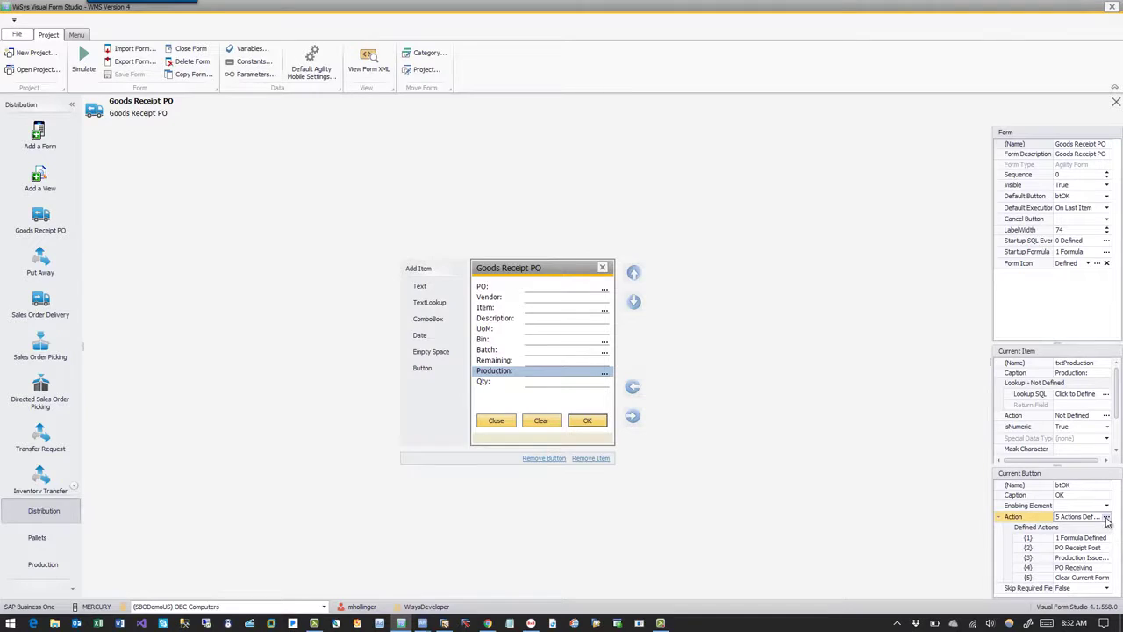
click(1106, 518)
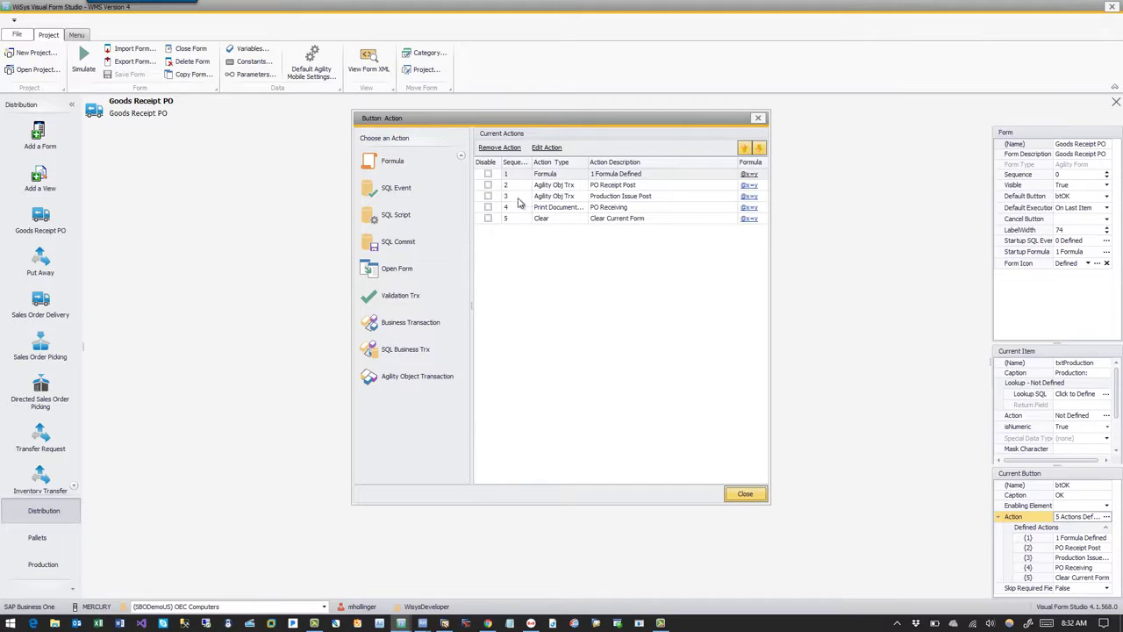
click(583, 188)
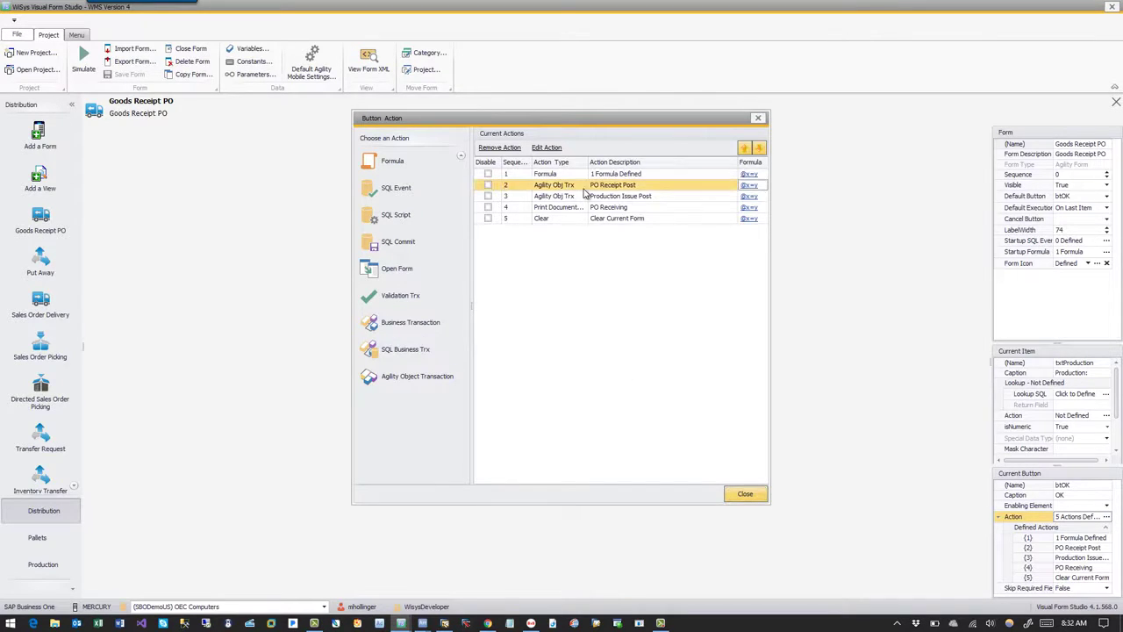
click(579, 198)
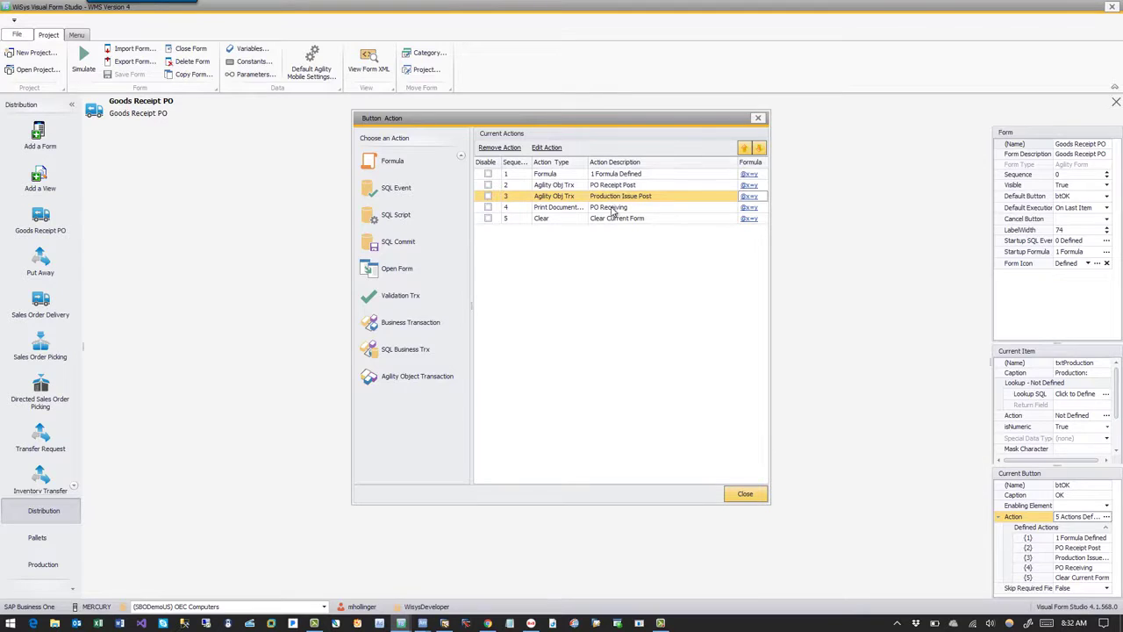
click(611, 187)
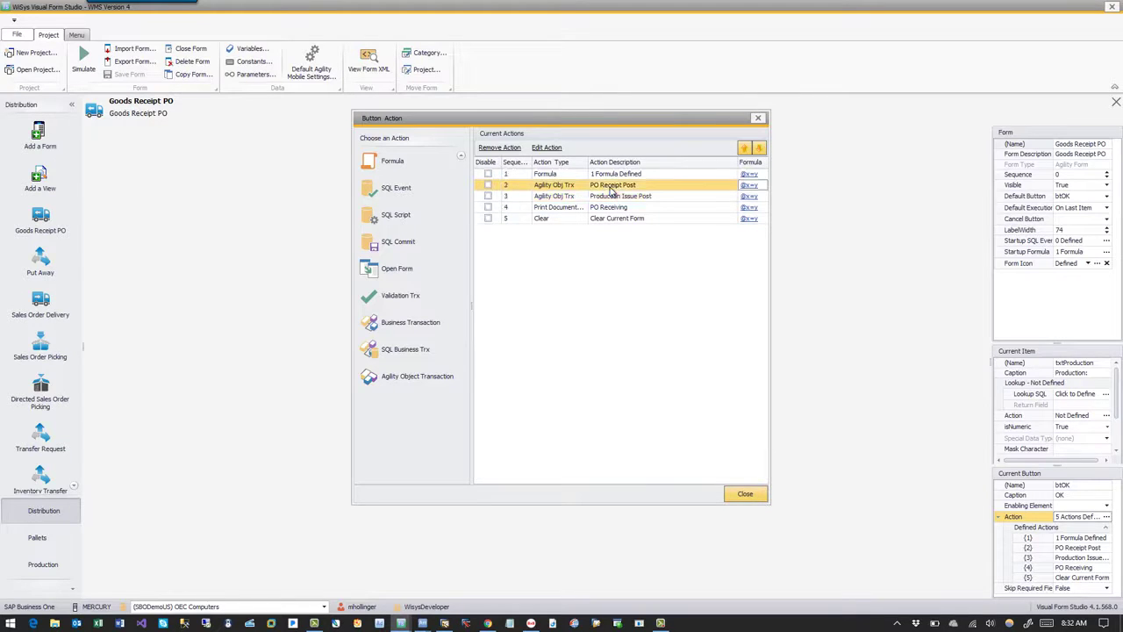
click(607, 198)
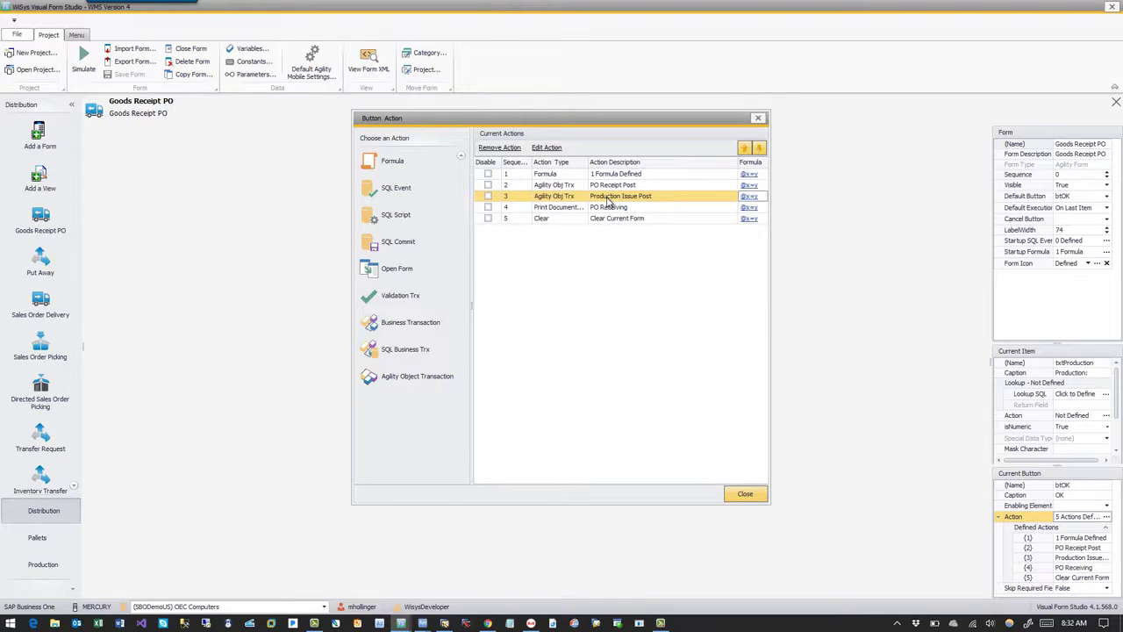
click(611, 186)
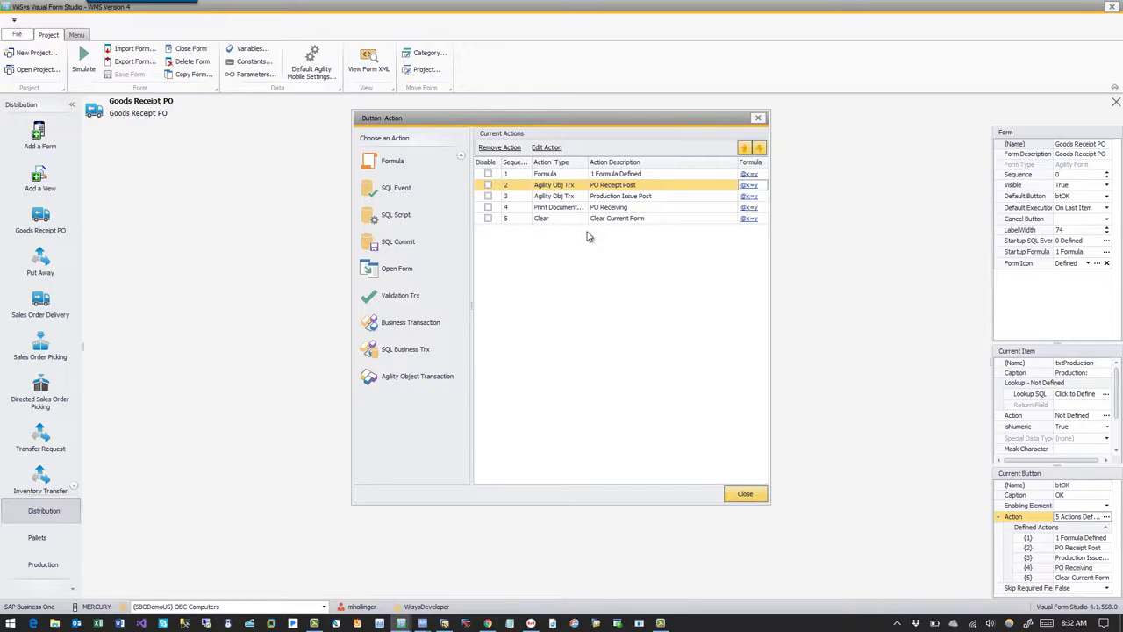
click(745, 495)
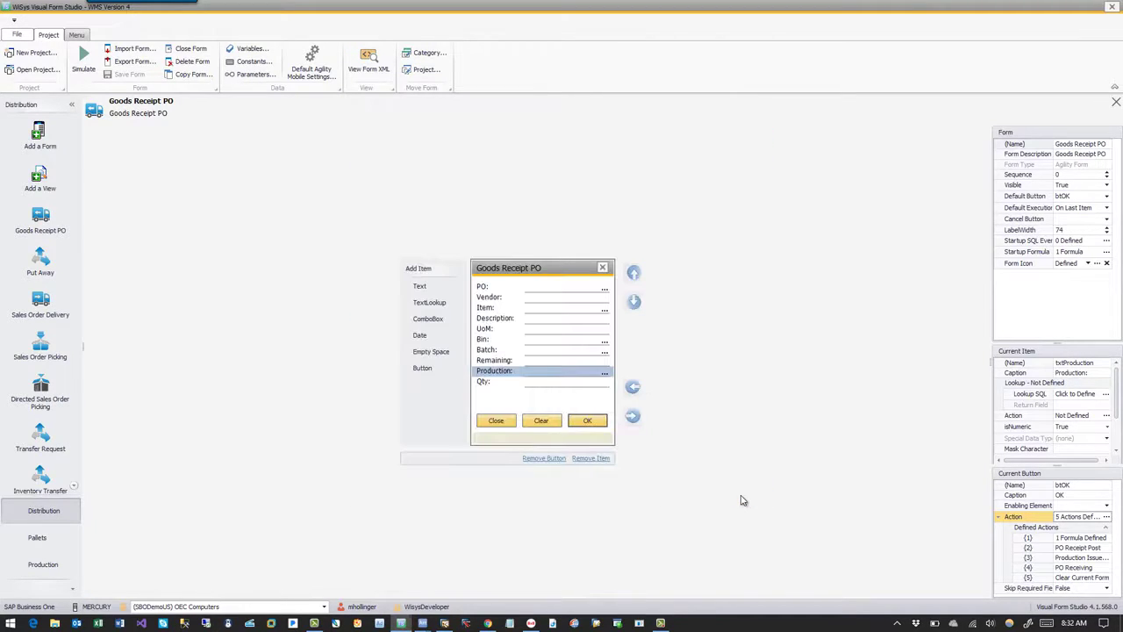